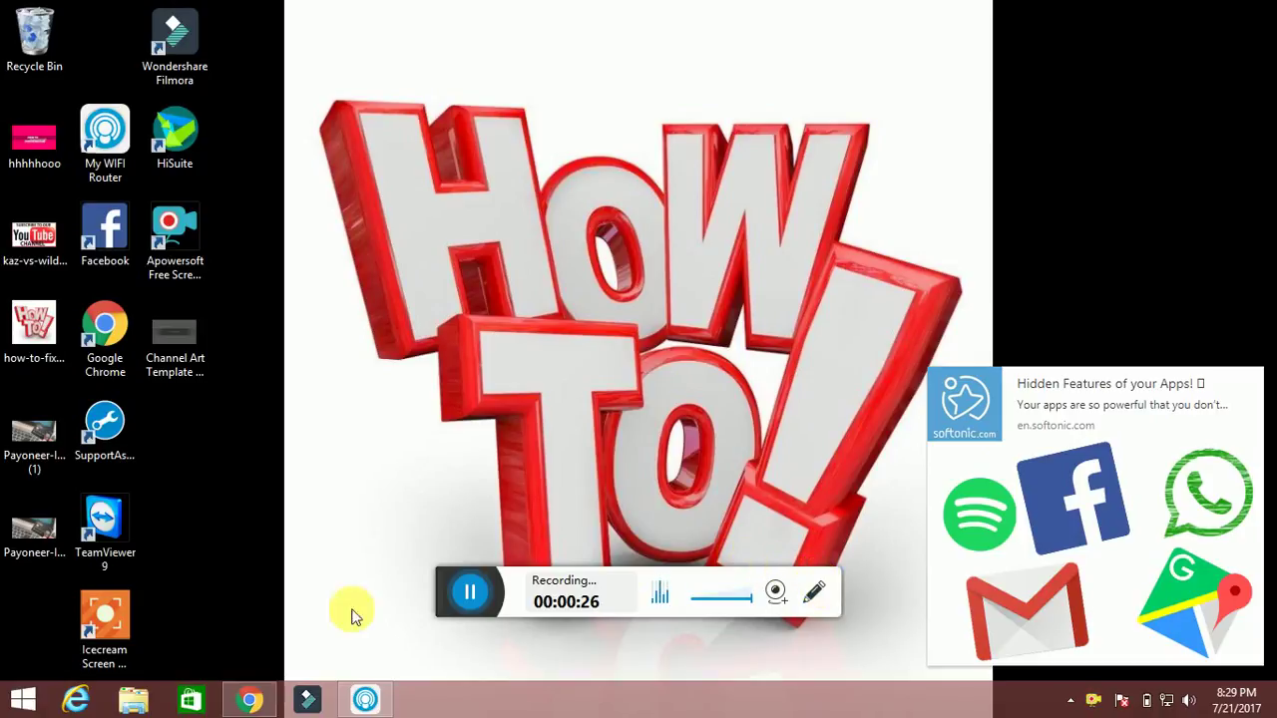
Restore the Chrome window showing the YouTube home page from the taskbar
{"action": "left_click", "coordinate": [249, 701]}
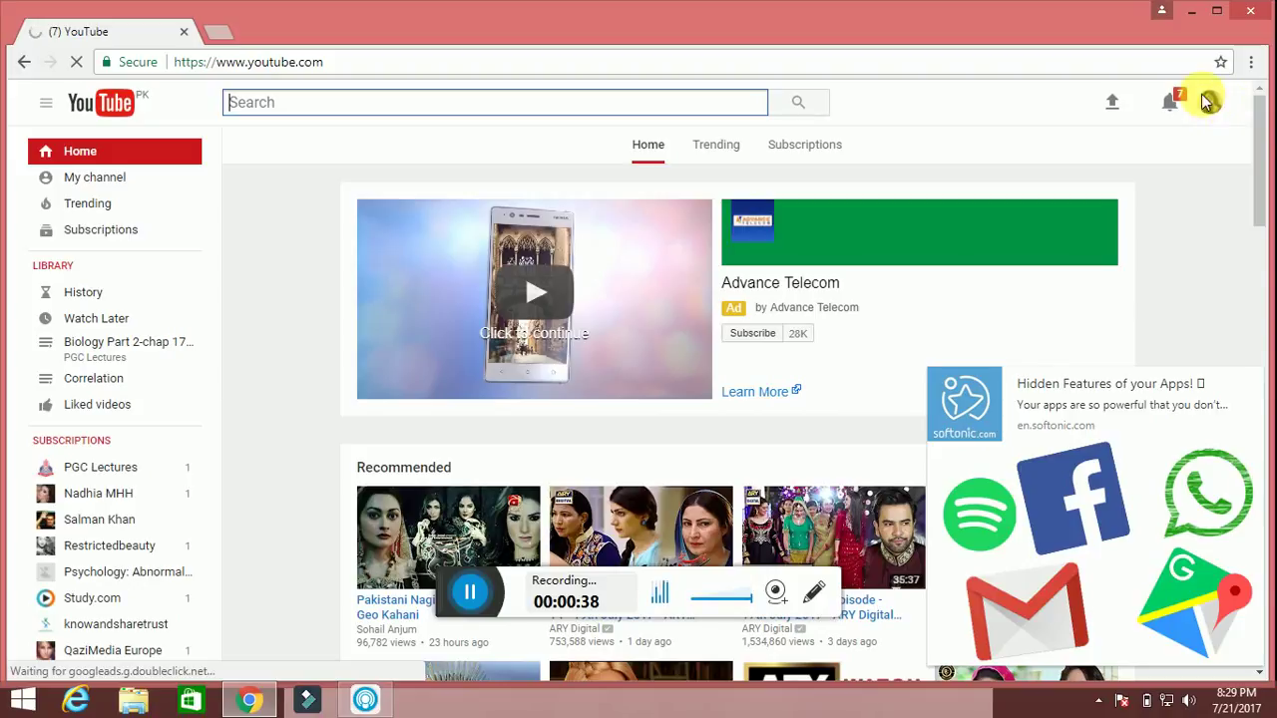
Go through the account menu and Creator Studio to the user's own channel page
{"action": "left_click", "coordinate": [816, 597]}
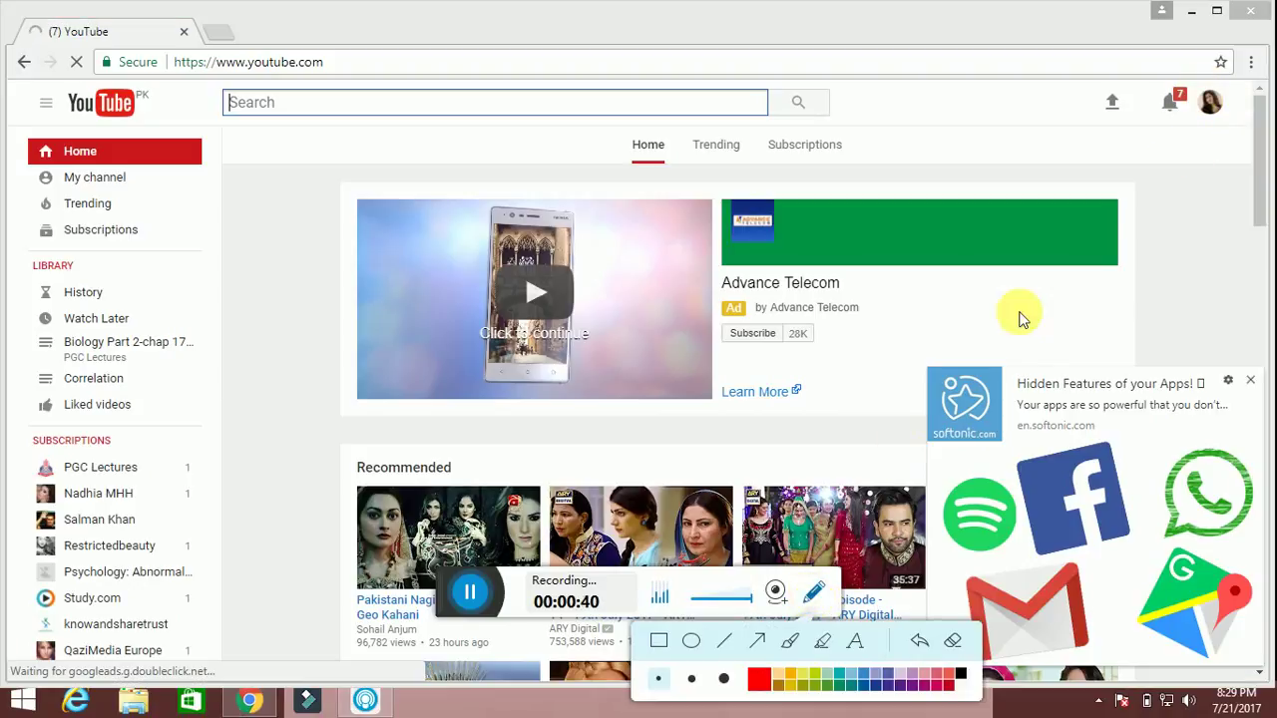
{"action": "left_click", "coordinate": [1197, 125]}
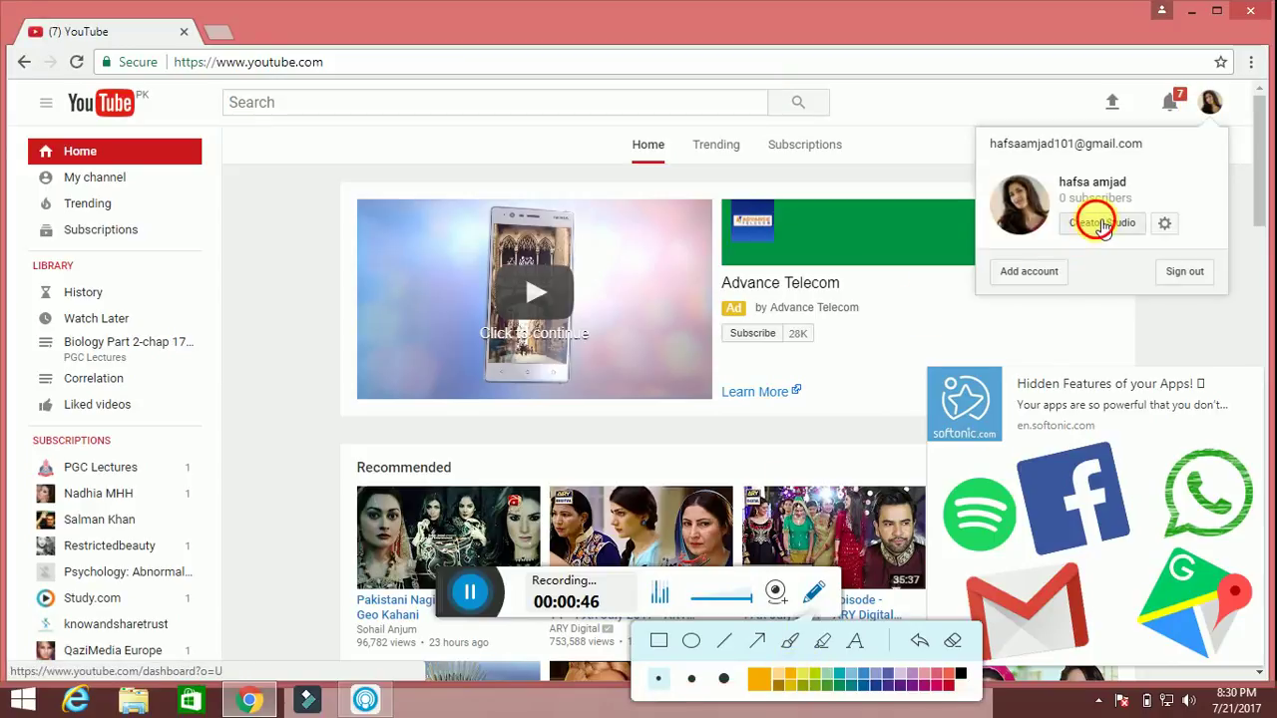
{"action": "left_click", "coordinate": [1098, 223]}
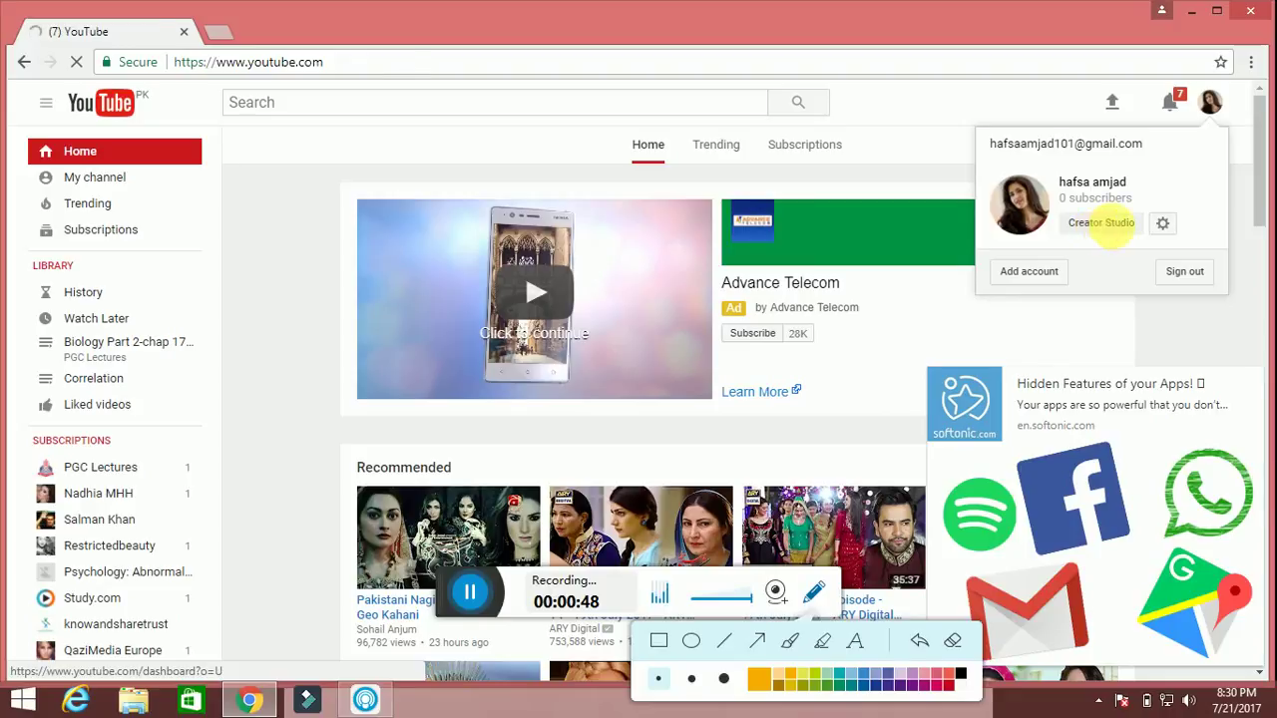
{"action": "left_click", "coordinate": [1097, 222]}
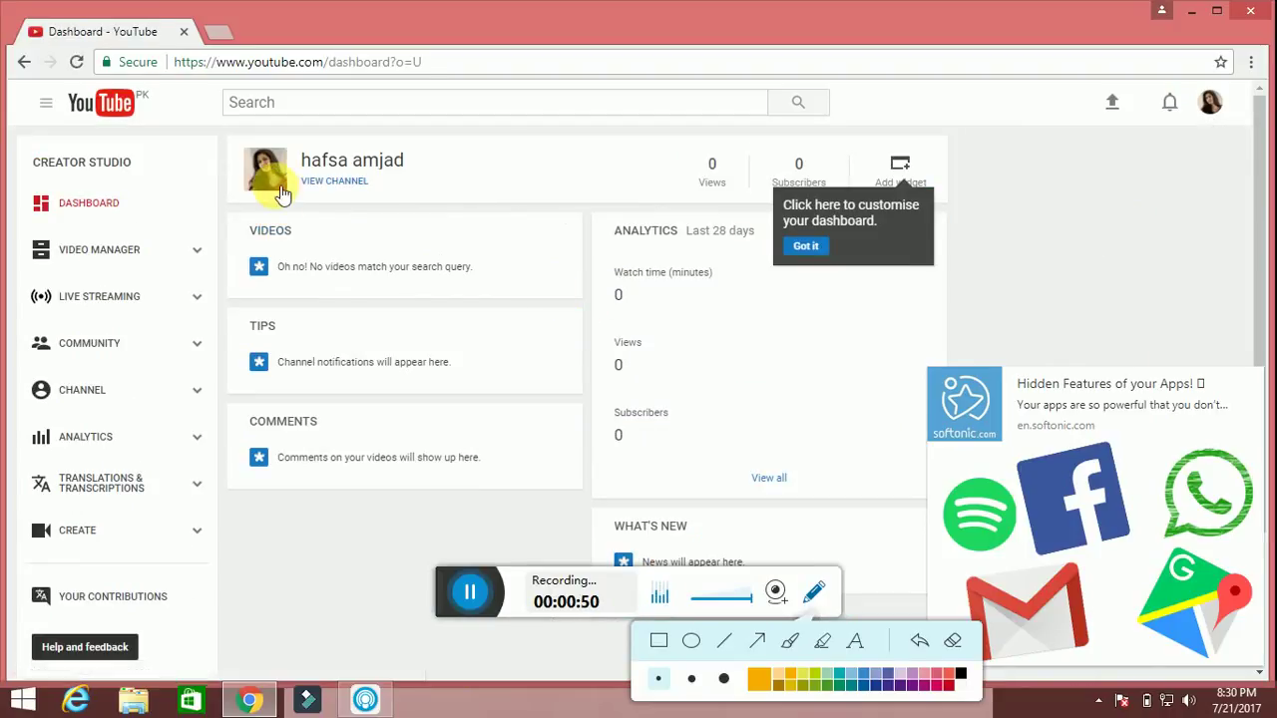
{"action": "left_click", "coordinate": [339, 181]}
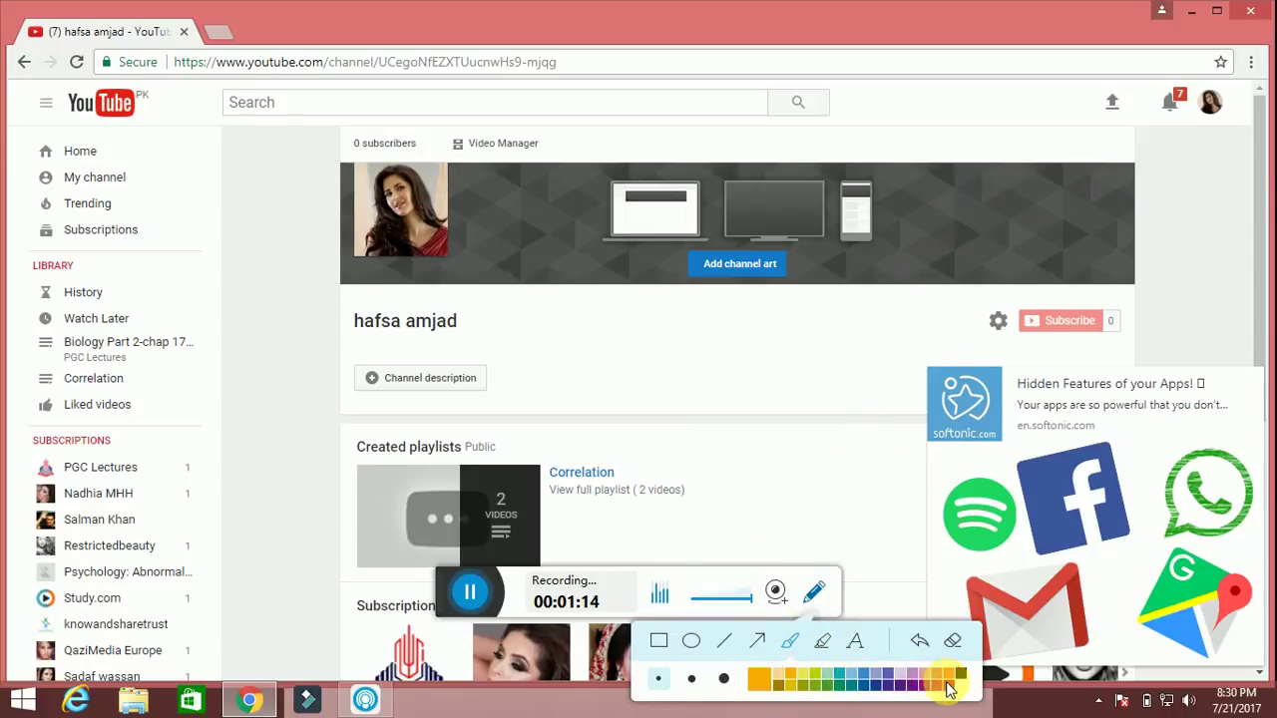
{"action": "left_click", "coordinate": [950, 687]}
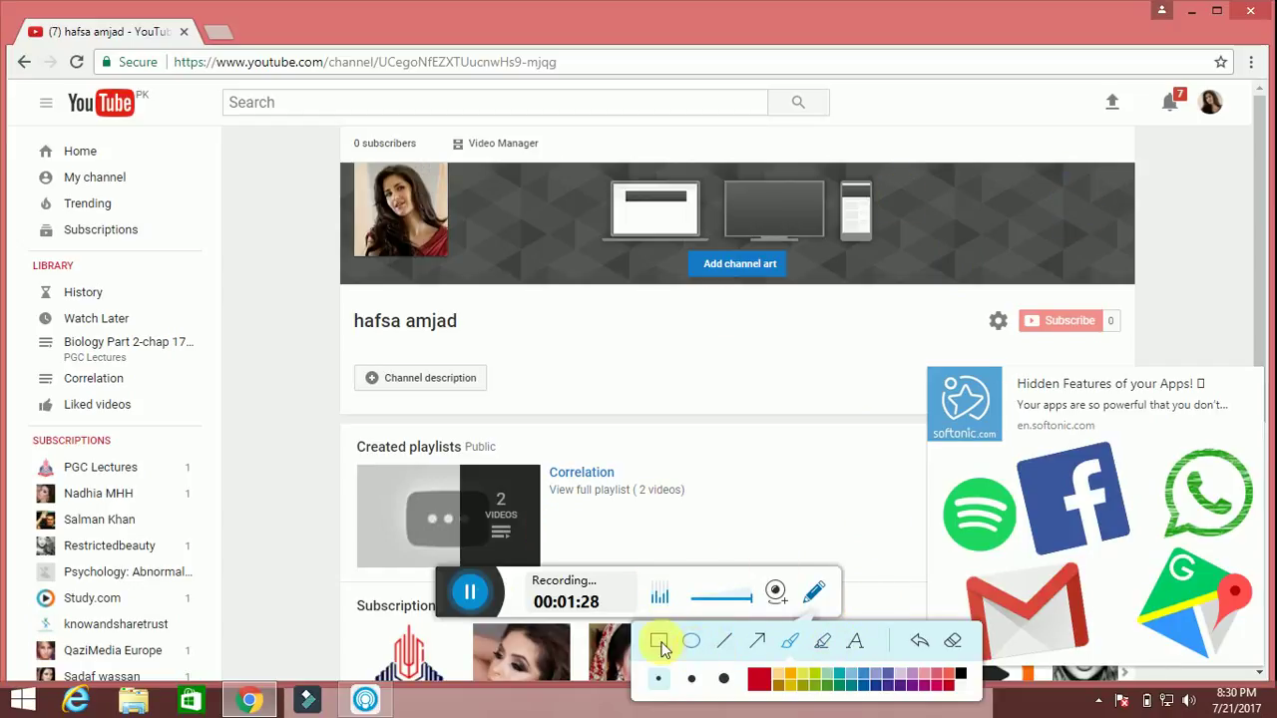
{"action": "mouse_move", "coordinate": [1066, 207]}
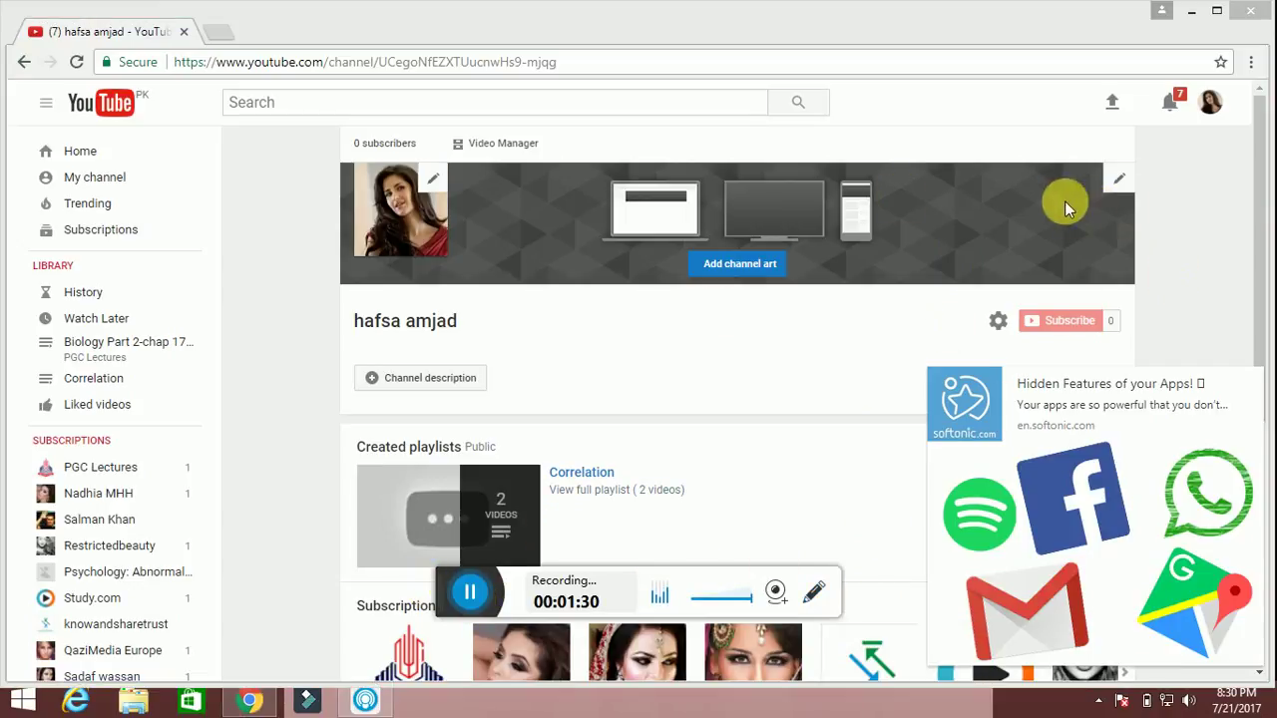
Choose Edit channel art on the banner and open the 'How to create channel art' help article
{"action": "left_click", "coordinate": [1116, 179]}
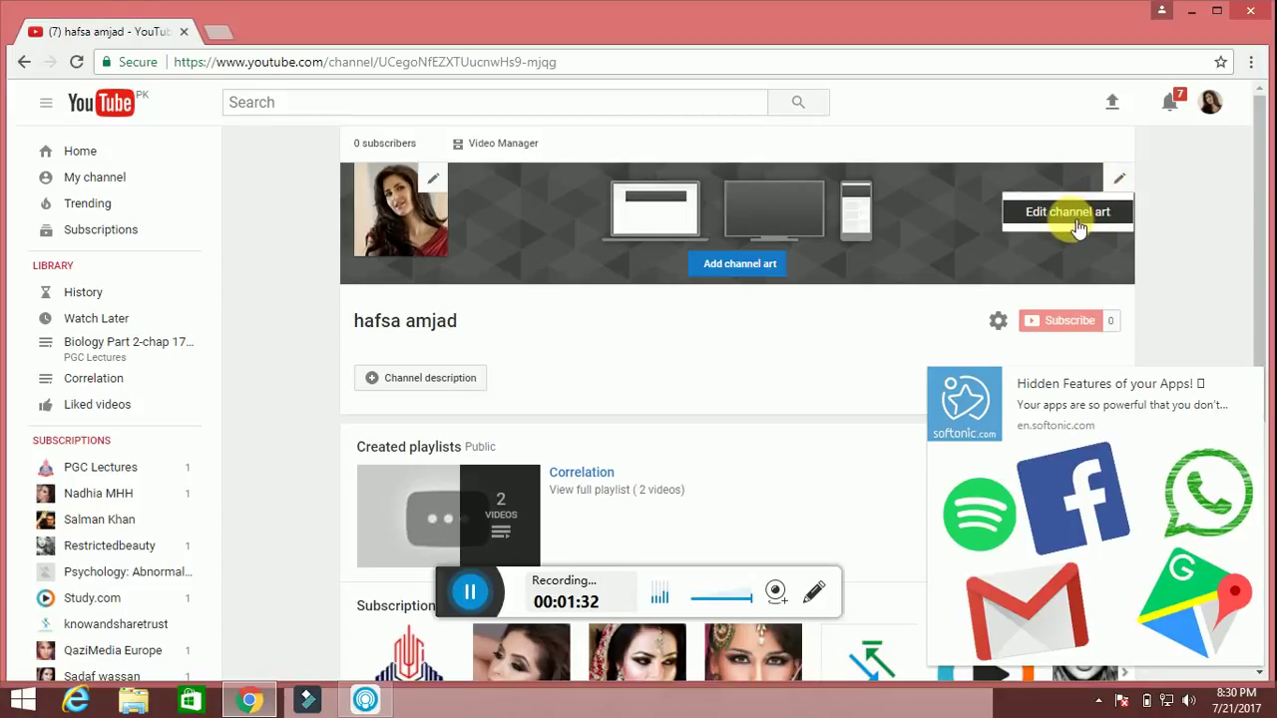
{"action": "left_click", "coordinate": [1076, 226]}
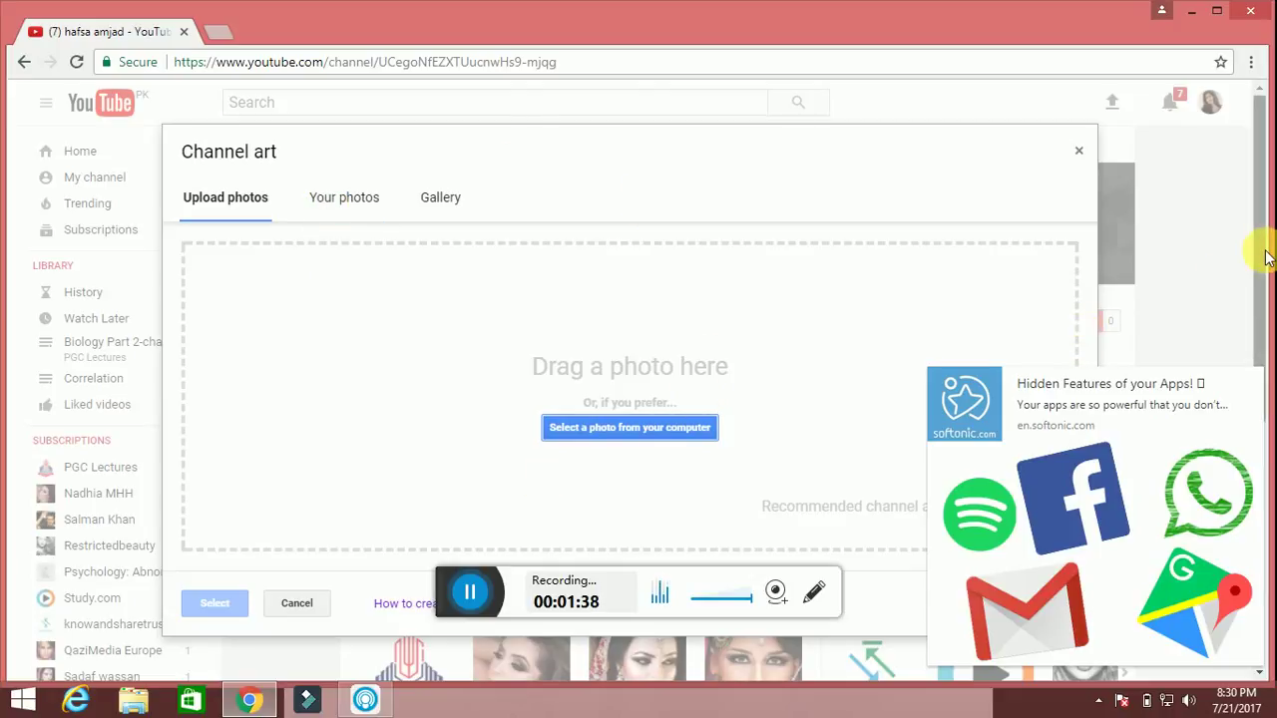
{"action": "left_click_drag", "start_coordinate": [1262, 265], "coordinate": [1264, 322]}
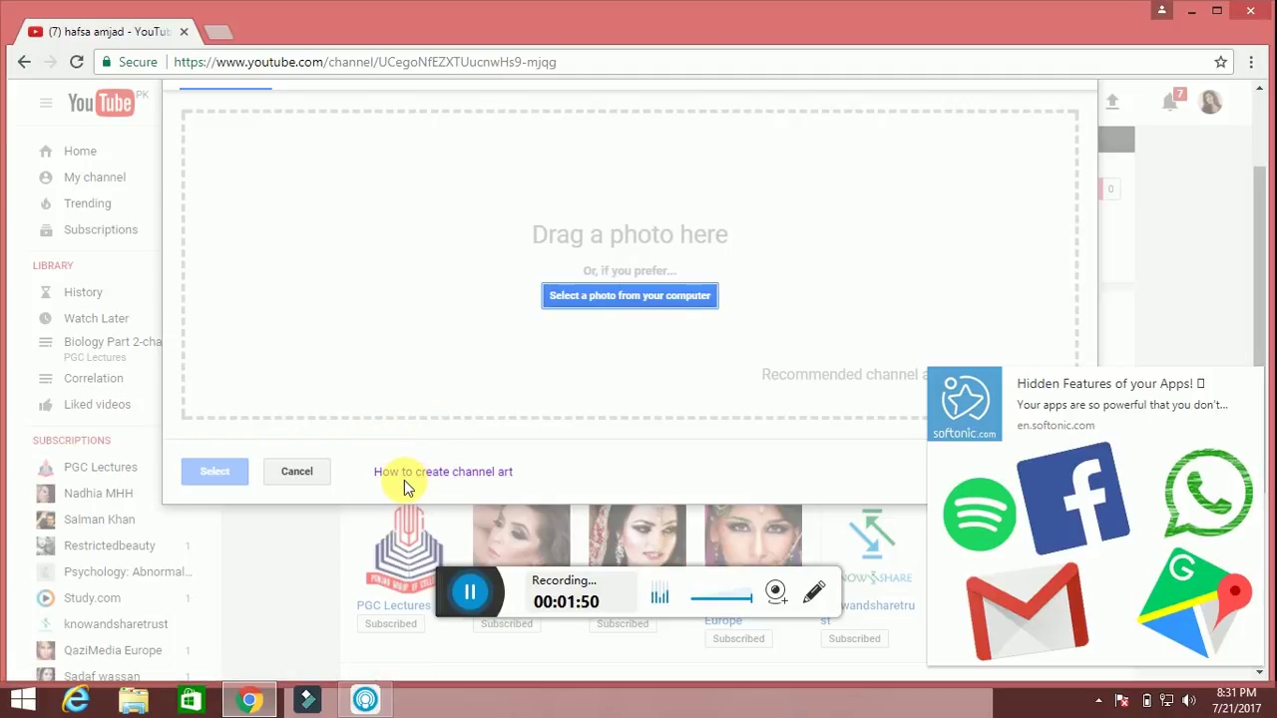
{"action": "left_click", "coordinate": [439, 473]}
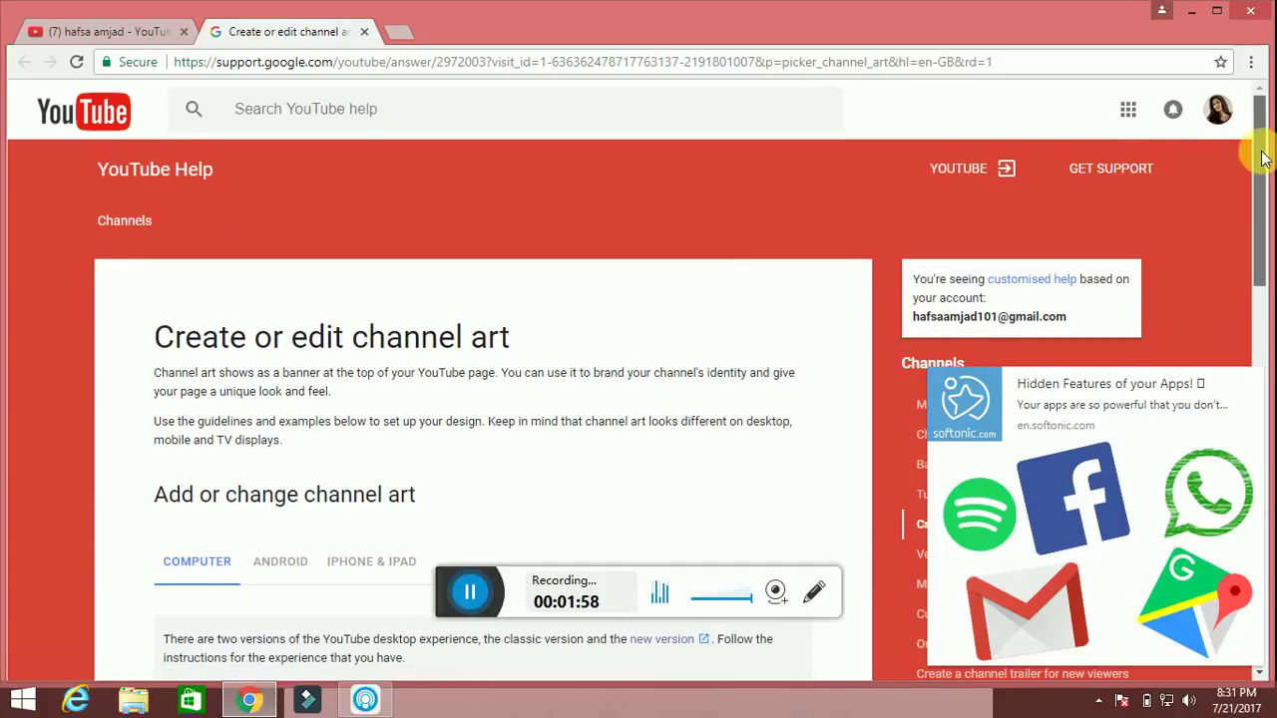
Expand 'Get images for channel art' and the size guidelines, then download the Channel Art Templates zip
{"action": "mouse_move", "coordinate": [1261, 158]}
{"action": "left_mouse_down"}
{"action": "mouse_move", "coordinate": [1267, 364]}
{"action": "mouse_move", "coordinate": [1253, 292]}
{"action": "mouse_move", "coordinate": [1267, 445]}
{"action": "mouse_move", "coordinate": [1267, 417]}
{"action": "left_mouse_up"}
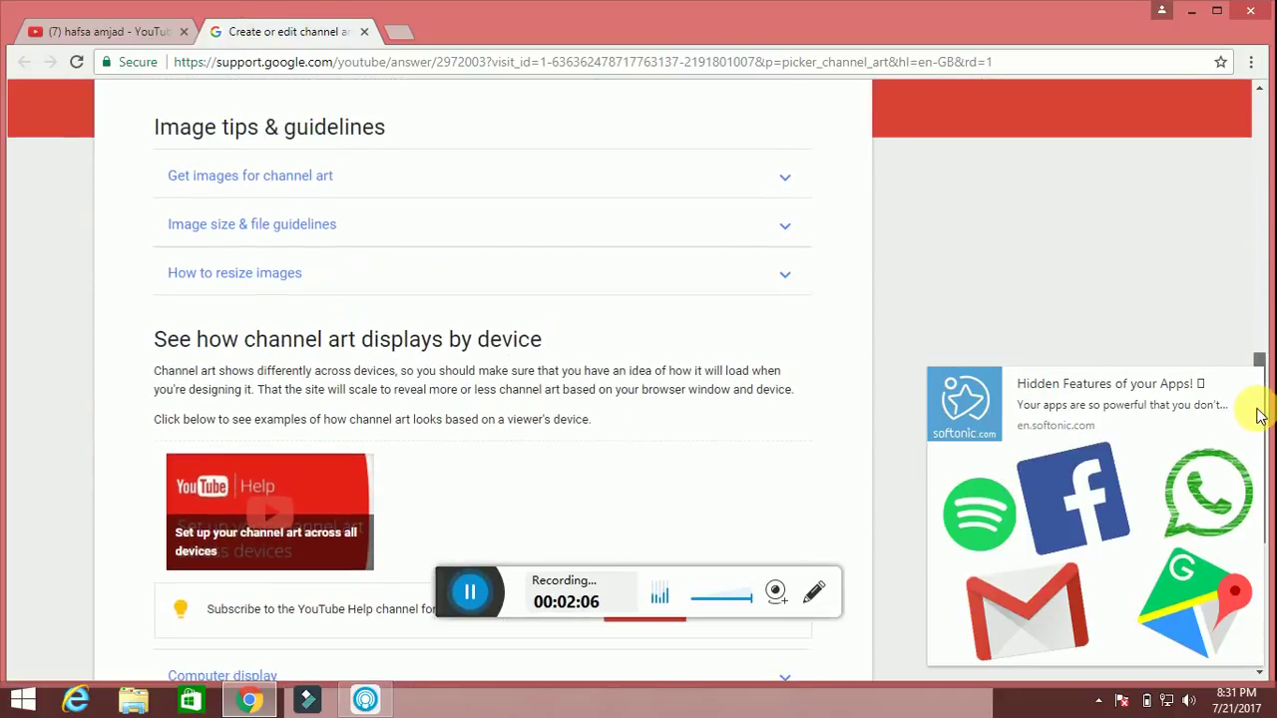
{"action": "left_click", "coordinate": [280, 189]}
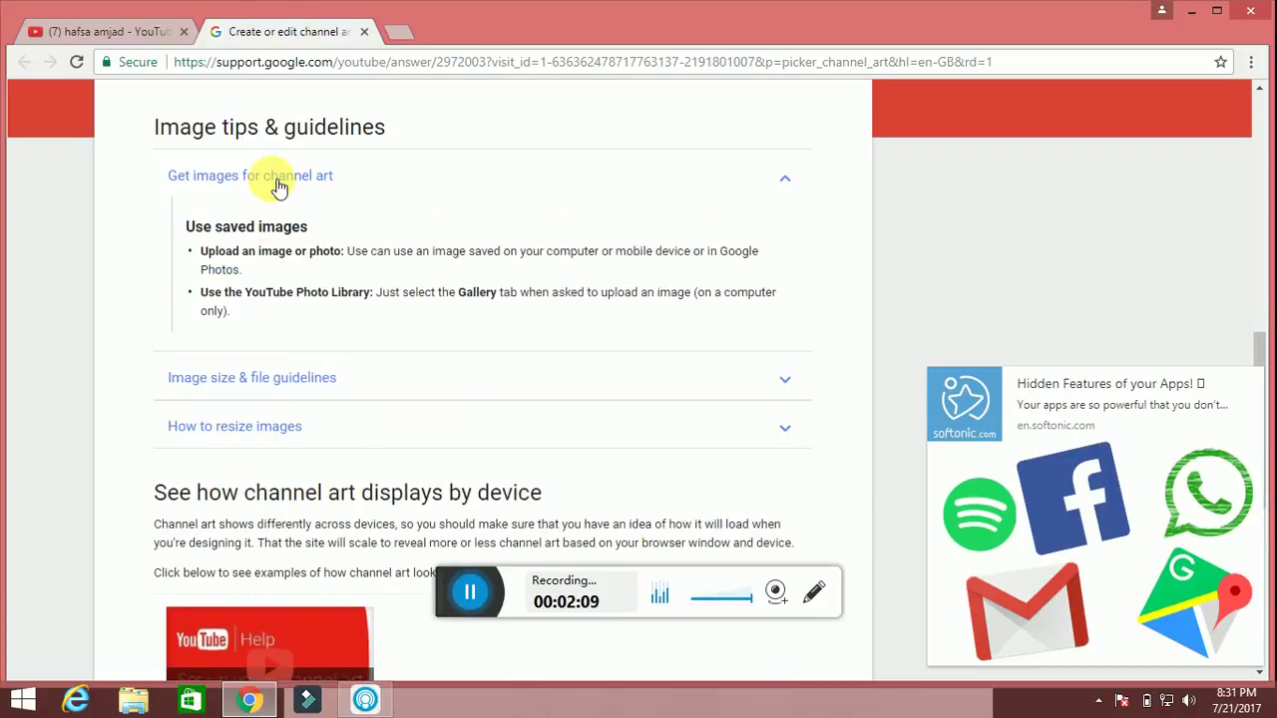
{"action": "left_click", "coordinate": [296, 378]}
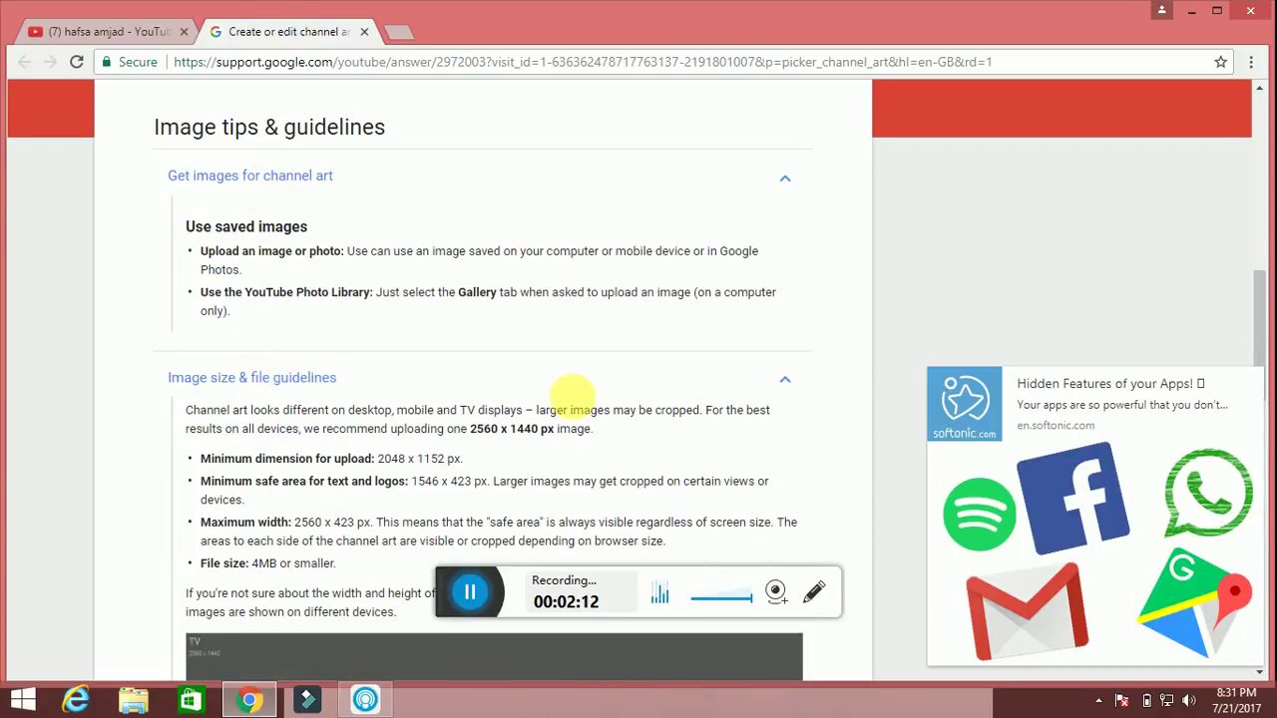
{"action": "left_click_drag", "start_coordinate": [1260, 319], "coordinate": [1266, 383]}
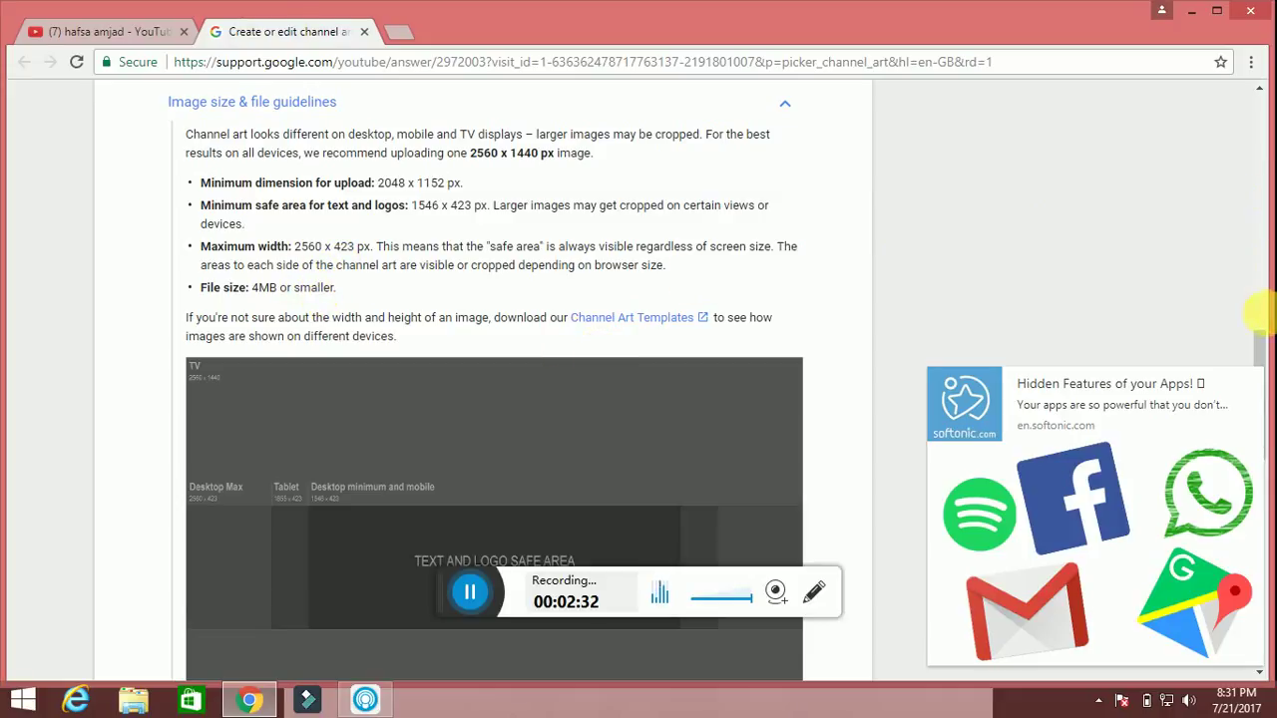
{"action": "left_click_drag", "start_coordinate": [1264, 345], "coordinate": [1264, 349]}
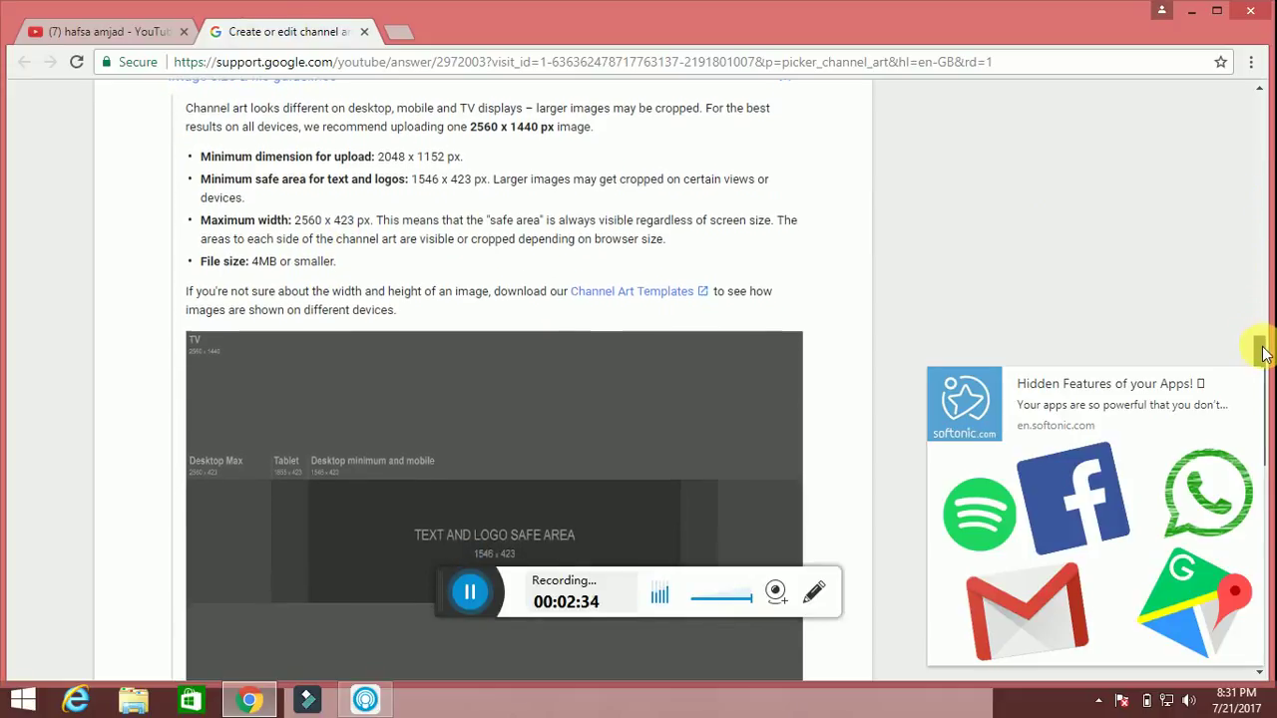
{"action": "left_click", "coordinate": [636, 290]}
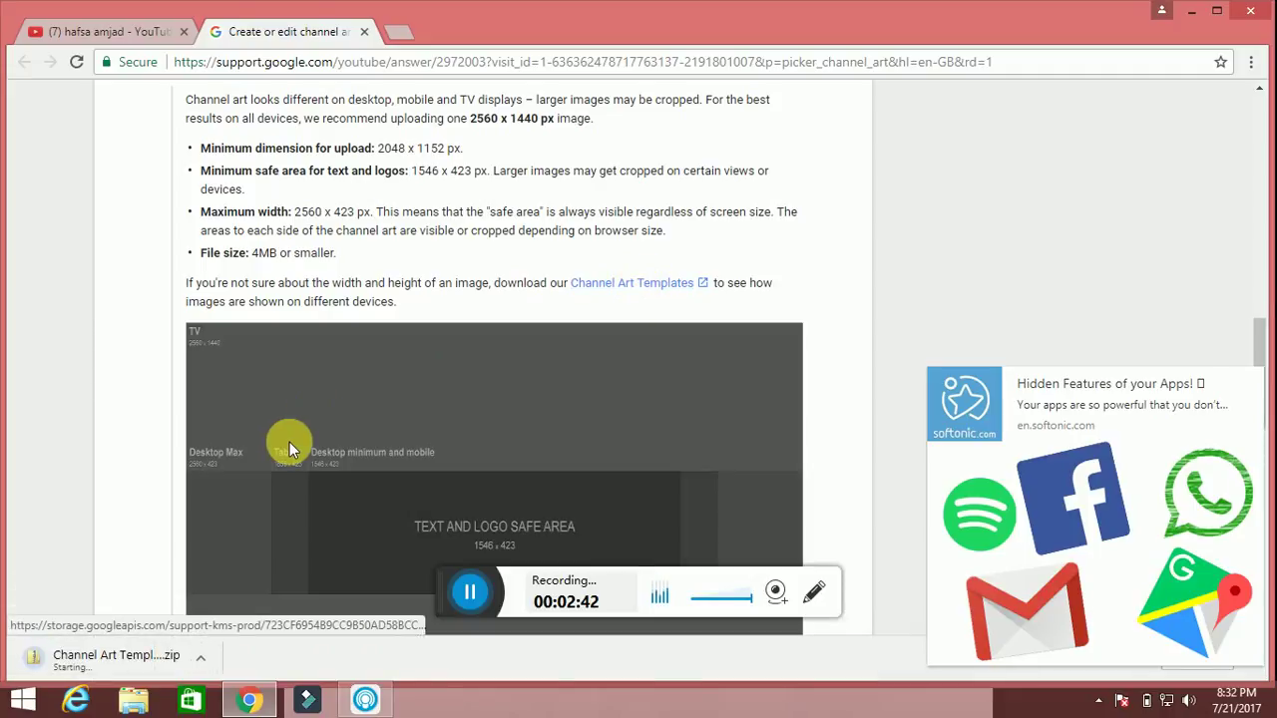
Open the downloaded templates zip and preview the Channel Art Template (Fireworks) PNG
{"action": "left_click", "coordinate": [202, 659]}
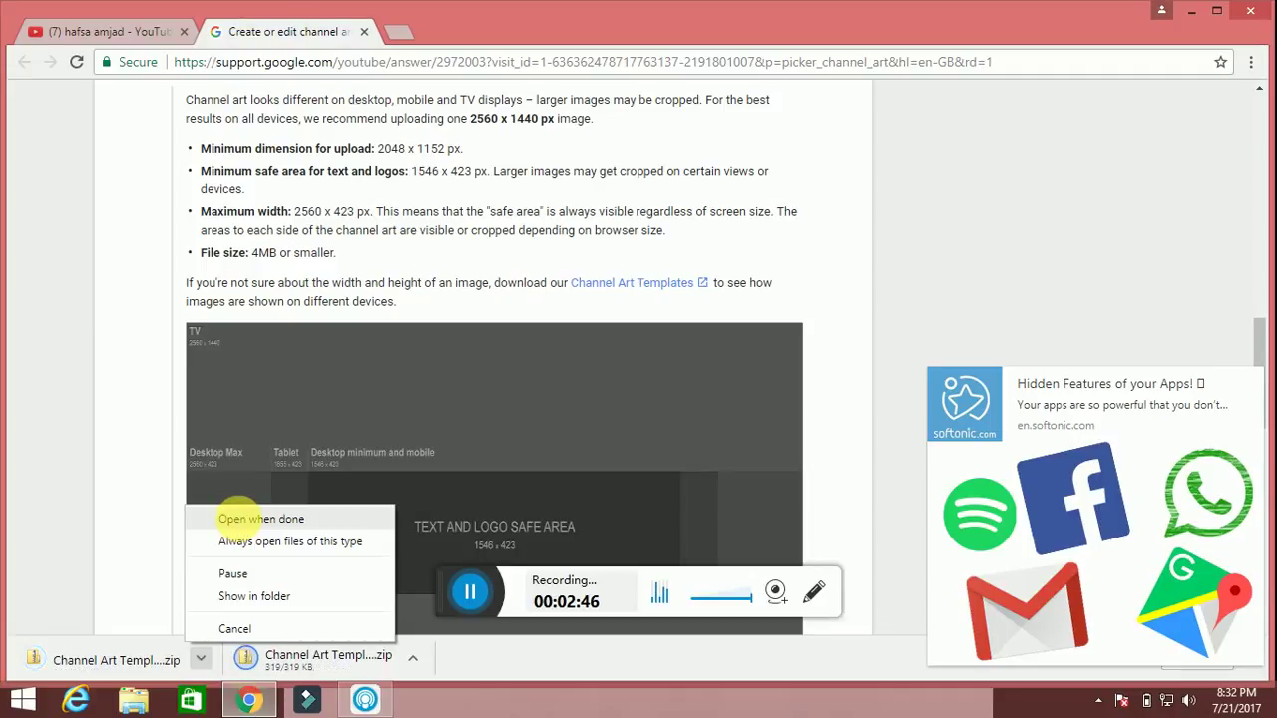
{"action": "left_click", "coordinate": [239, 518]}
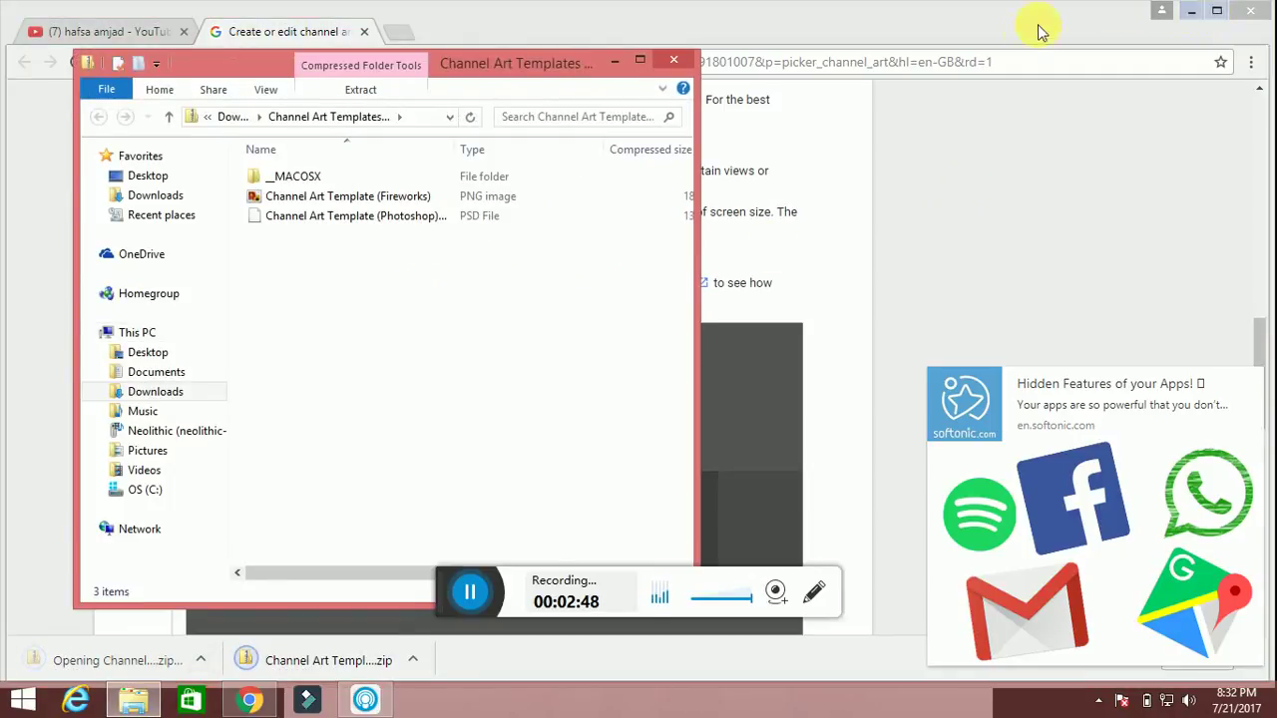
{"action": "left_click", "coordinate": [318, 198]}
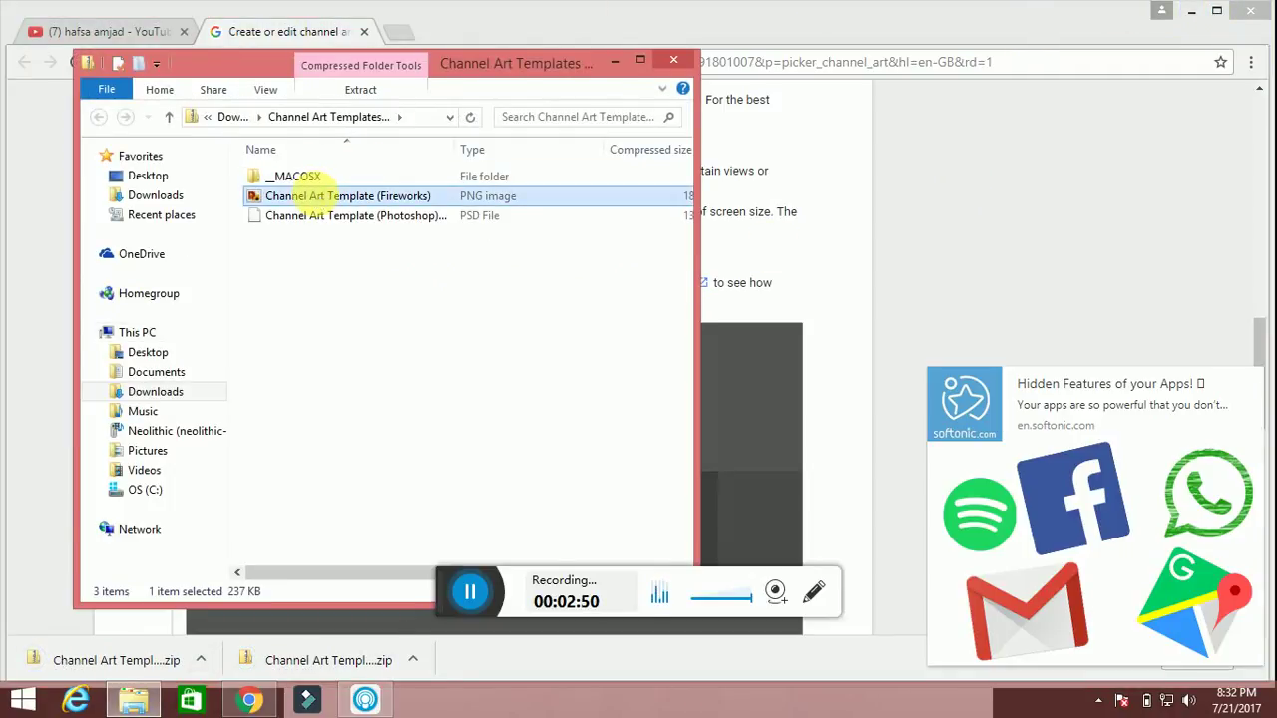
{"action": "double_click", "coordinate": [317, 197]}
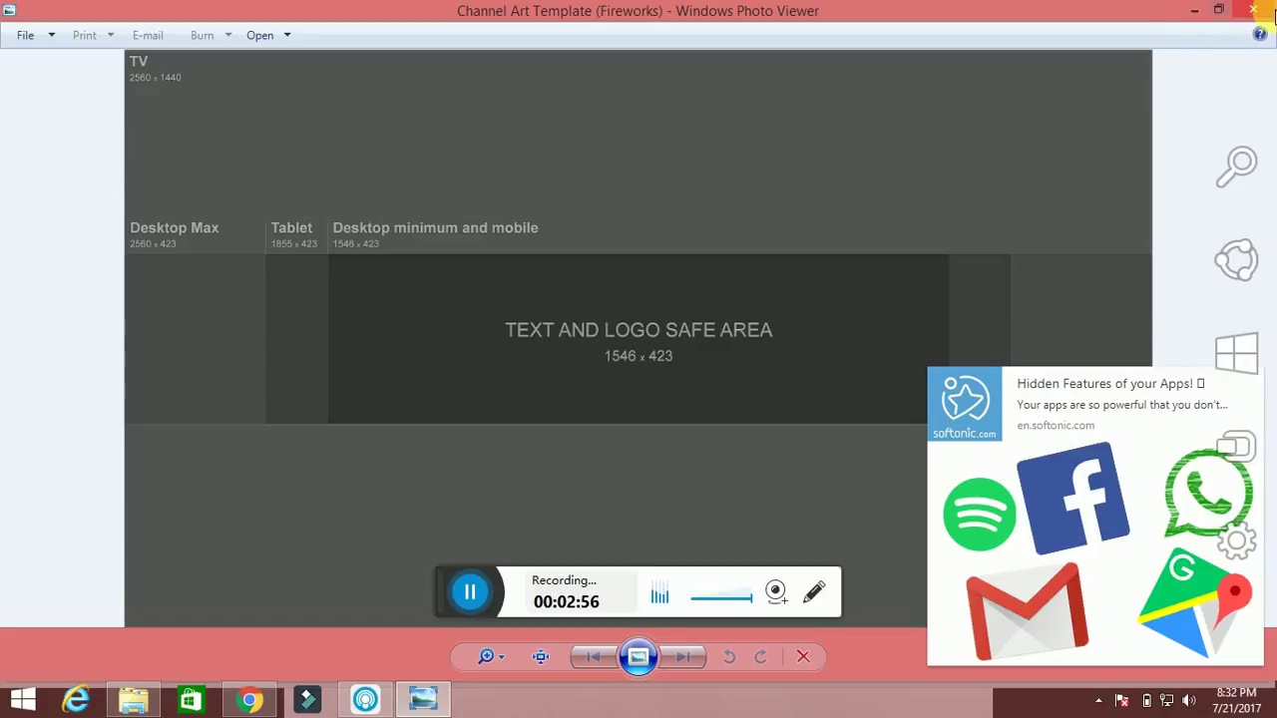
Close the image preview and zip folder, and minimize Chrome to the desktop
{"action": "left_click", "coordinate": [1253, 9]}
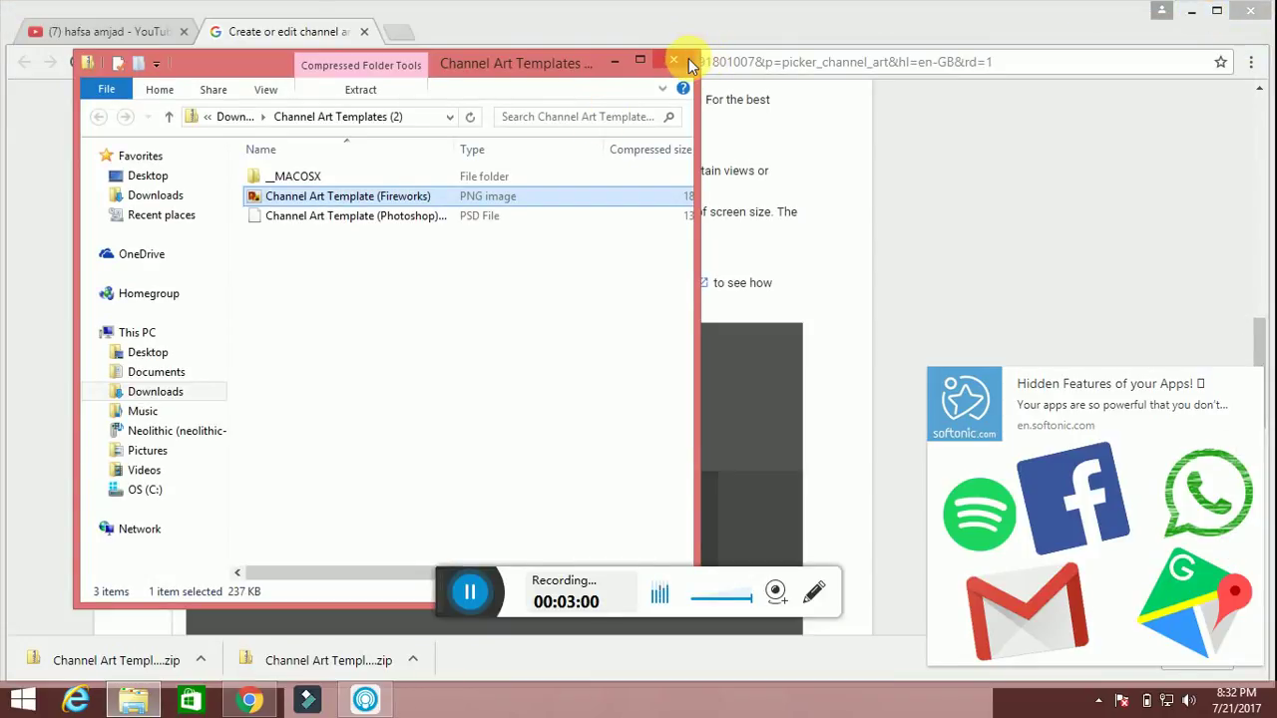
{"action": "left_click", "coordinate": [688, 65]}
{"action": "left_click", "coordinate": [1192, 10]}
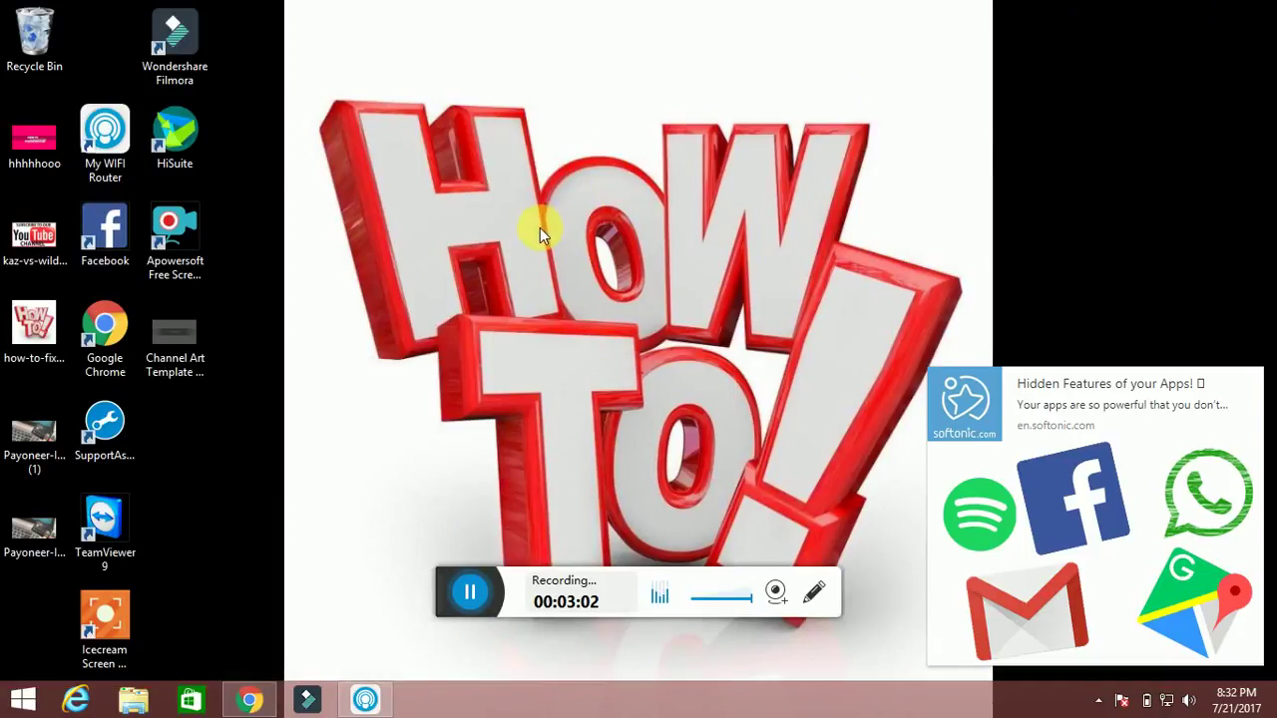
Restore Chrome and load the Google home page in a new tab
{"action": "left_click", "coordinate": [249, 703]}
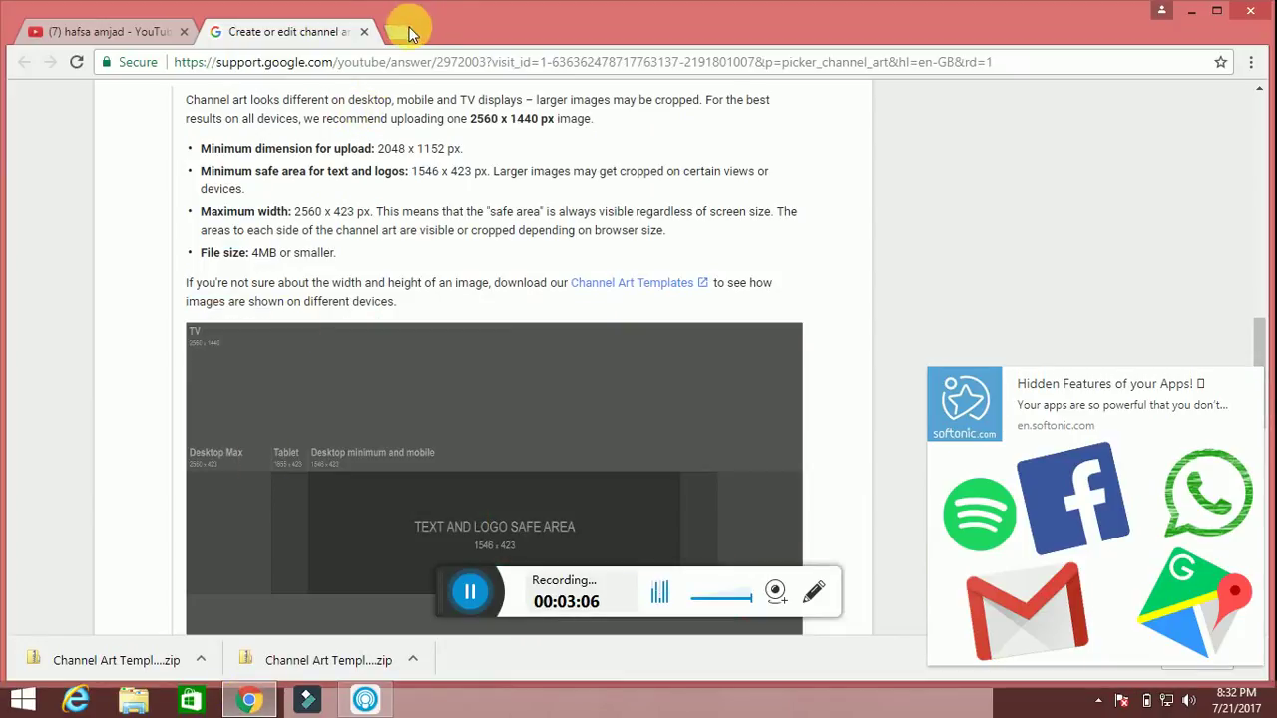
{"action": "left_click", "coordinate": [399, 30]}
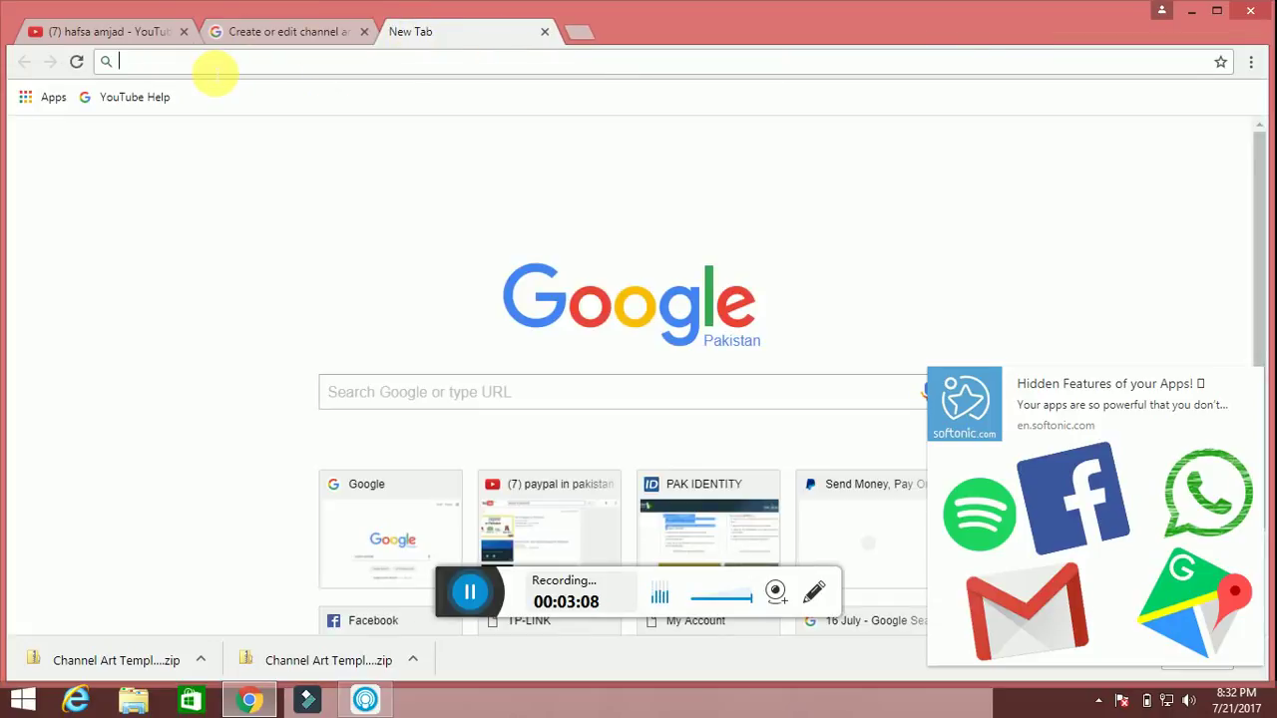
{"action": "type", "text": "www."}
{"action": "key", "text": "Return"}
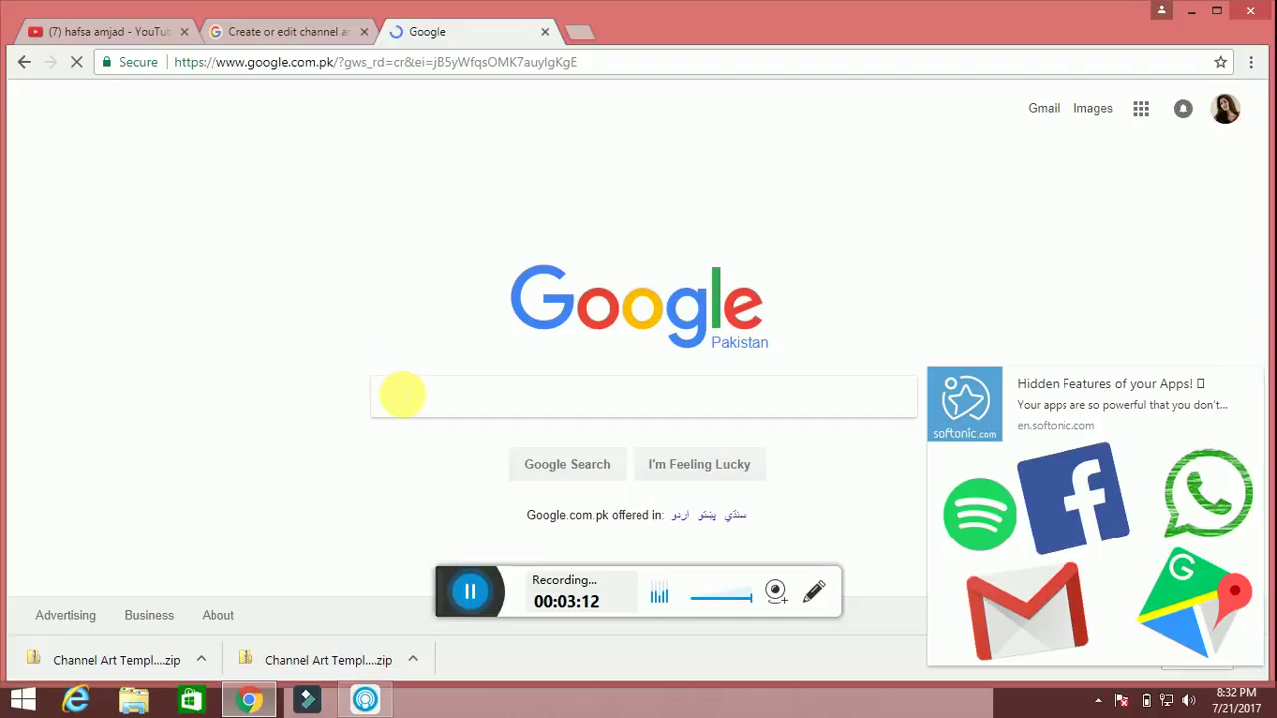
Search Google for 'befunky online editor' and open the BeFunky website
{"action": "type", "text": "b"}
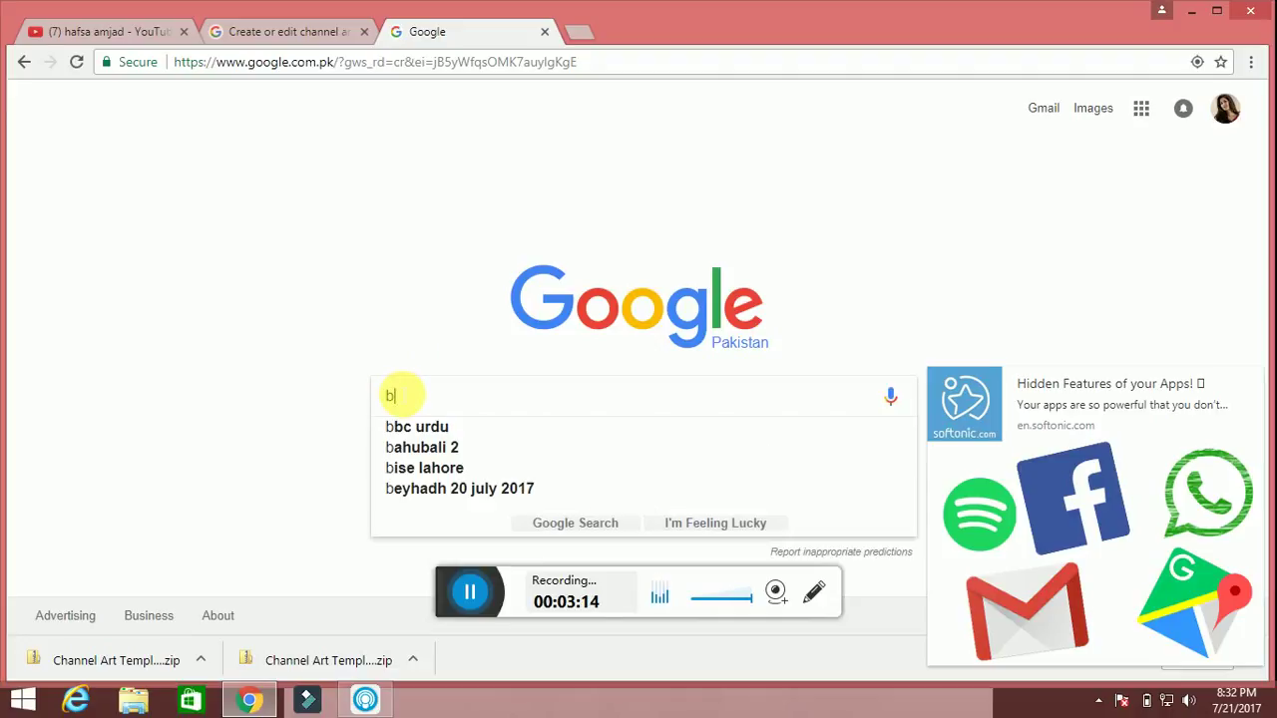
{"action": "type", "text": "efu"}
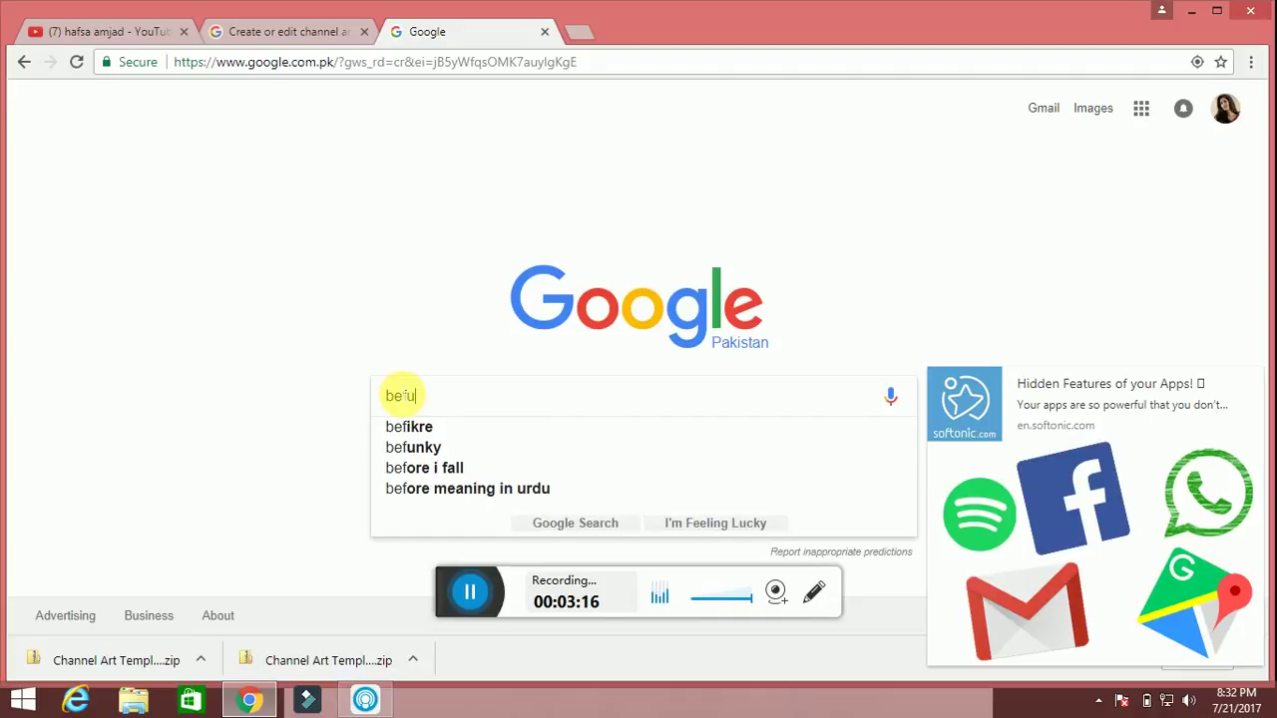
{"action": "type", "text": "nk"}
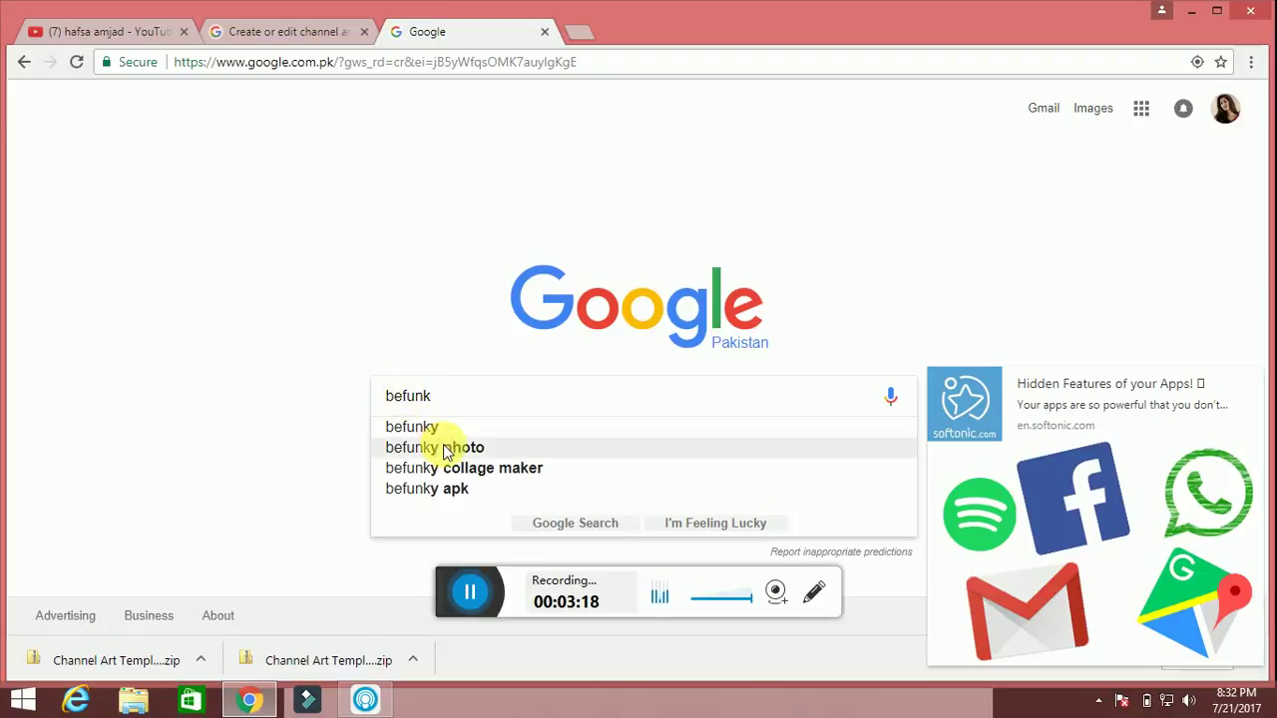
{"action": "type", "text": "y"}
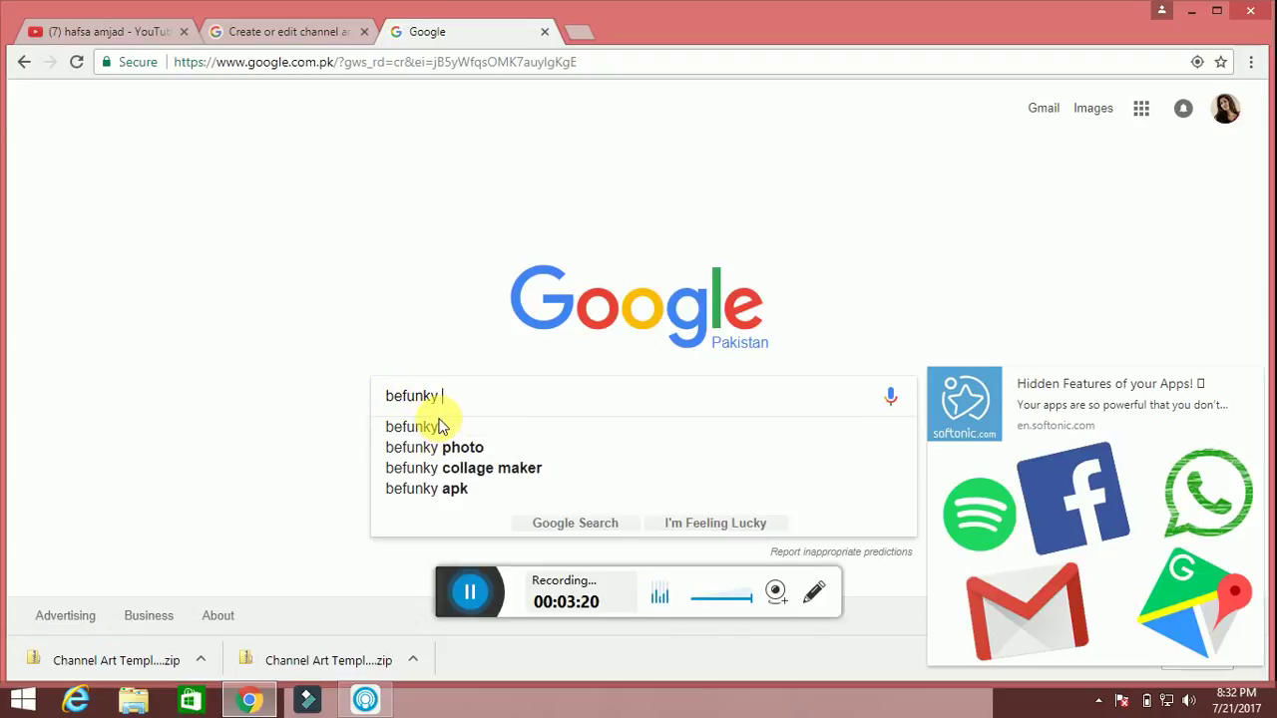
{"action": "type", "text": " online"}
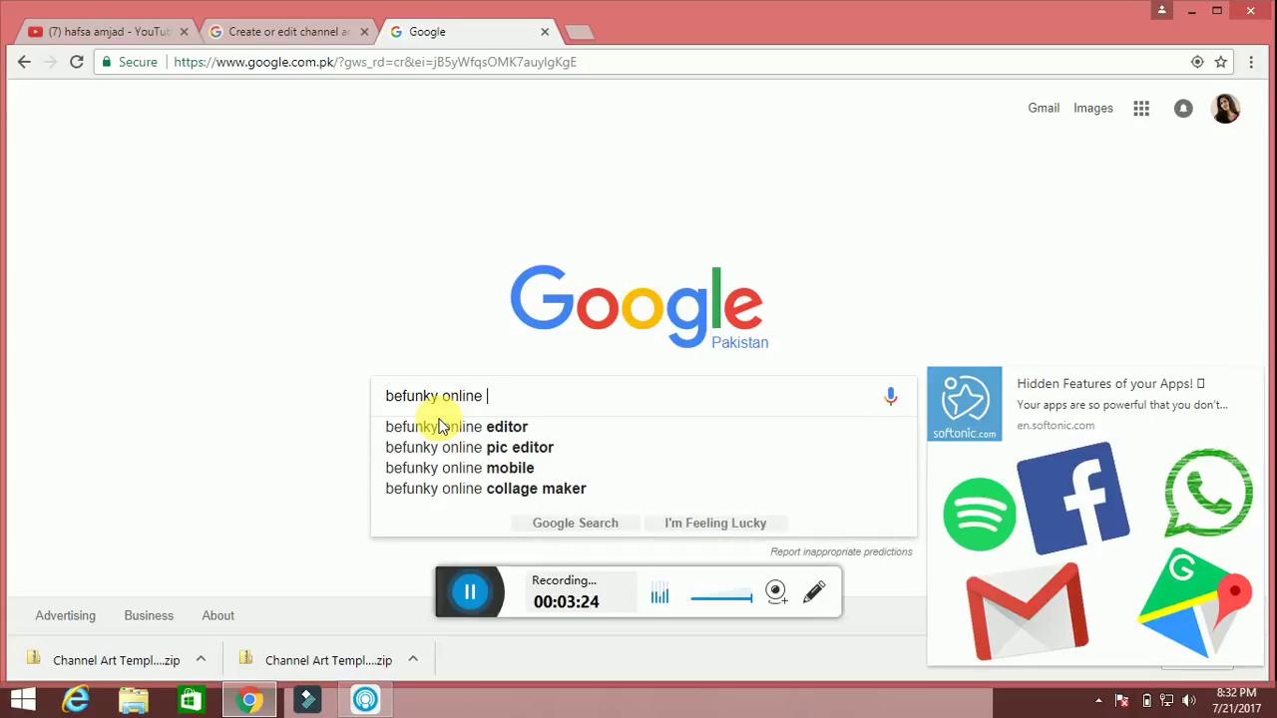
{"action": "left_click", "coordinate": [445, 426]}
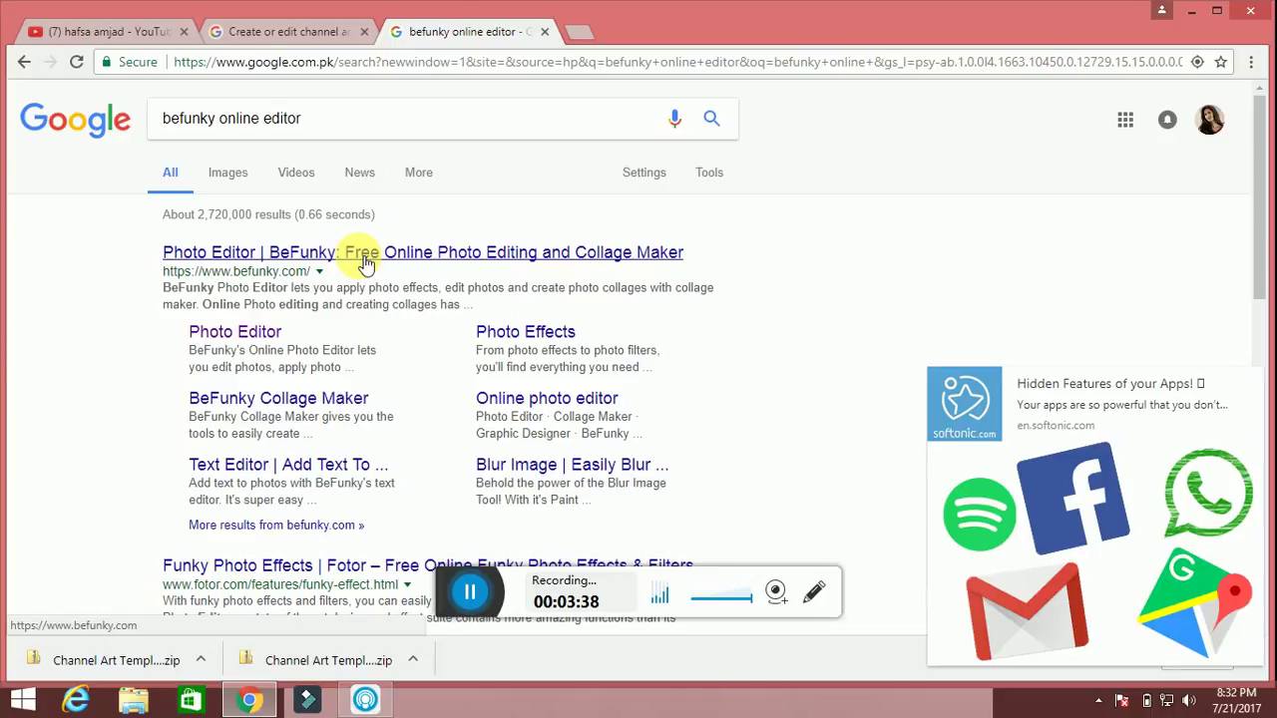
{"action": "left_click", "coordinate": [364, 261]}
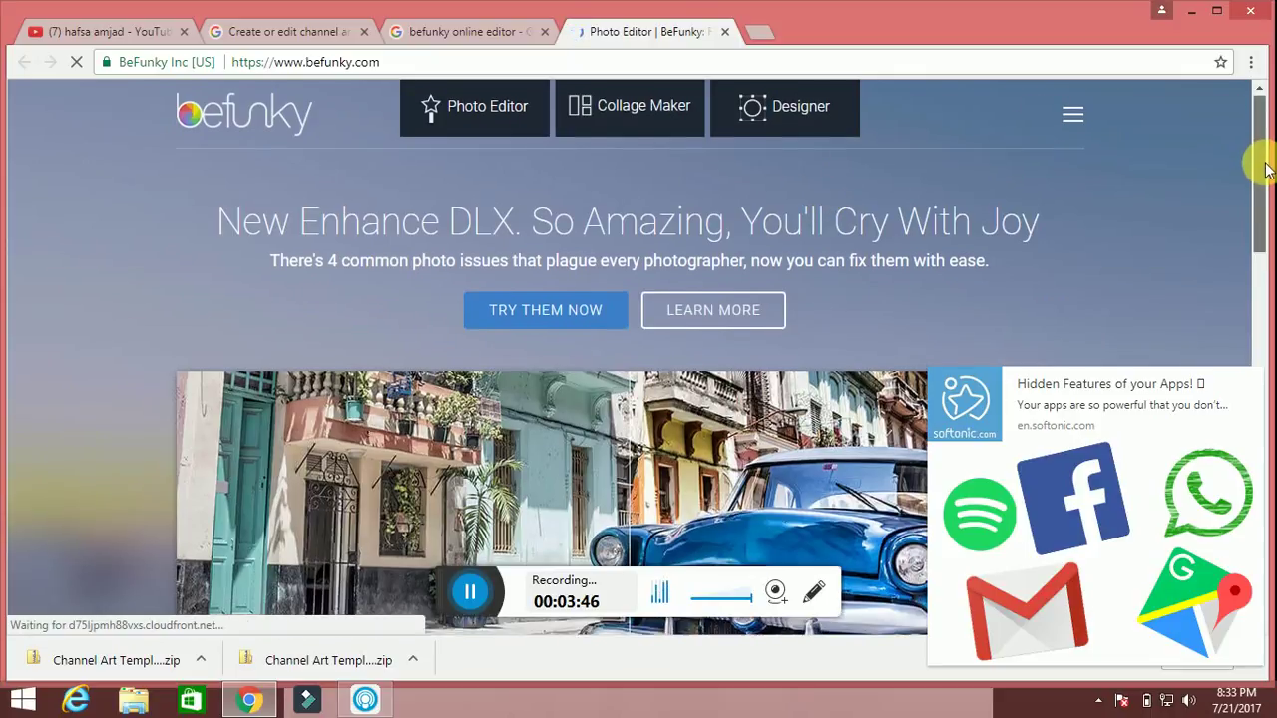
Open BeFunky's Photo Editor and show the UPLOAD source list
{"action": "mouse_move", "coordinate": [1259, 164]}
{"action": "left_mouse_down"}
{"action": "mouse_move", "coordinate": [1265, 186]}
{"action": "mouse_move", "coordinate": [1223, 140]}
{"action": "left_mouse_up"}
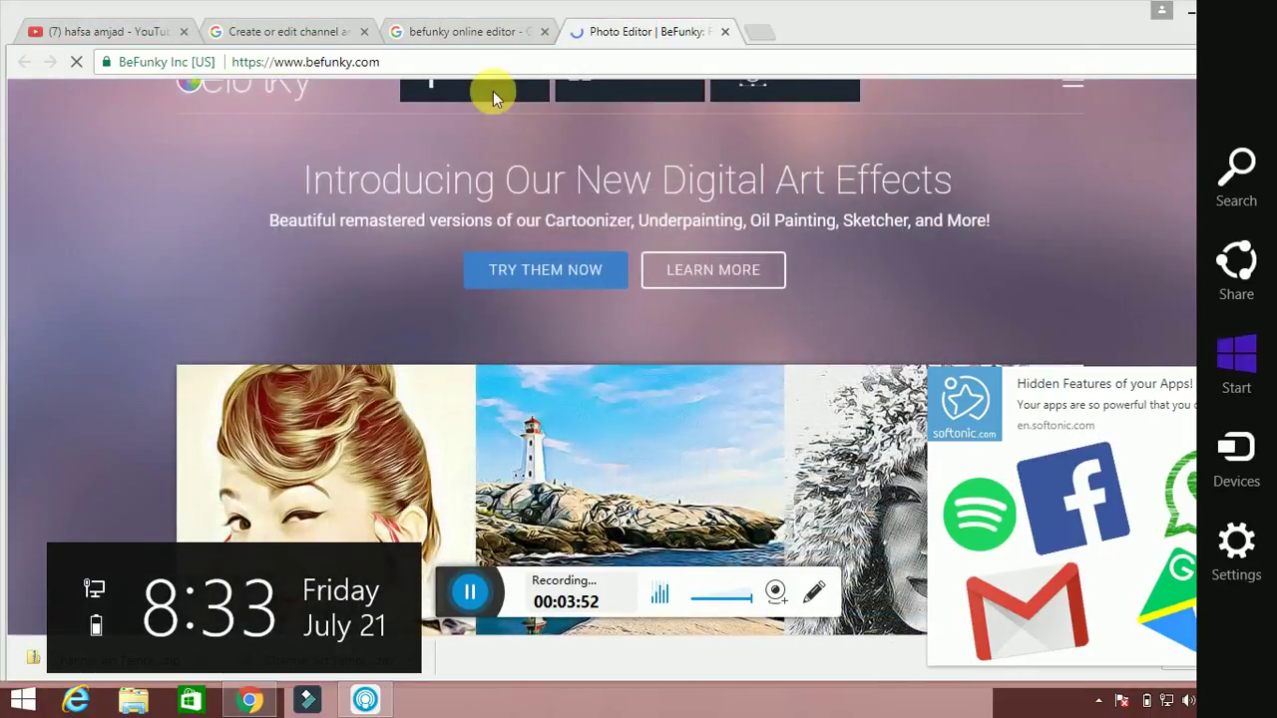
{"action": "left_click", "coordinate": [493, 93]}
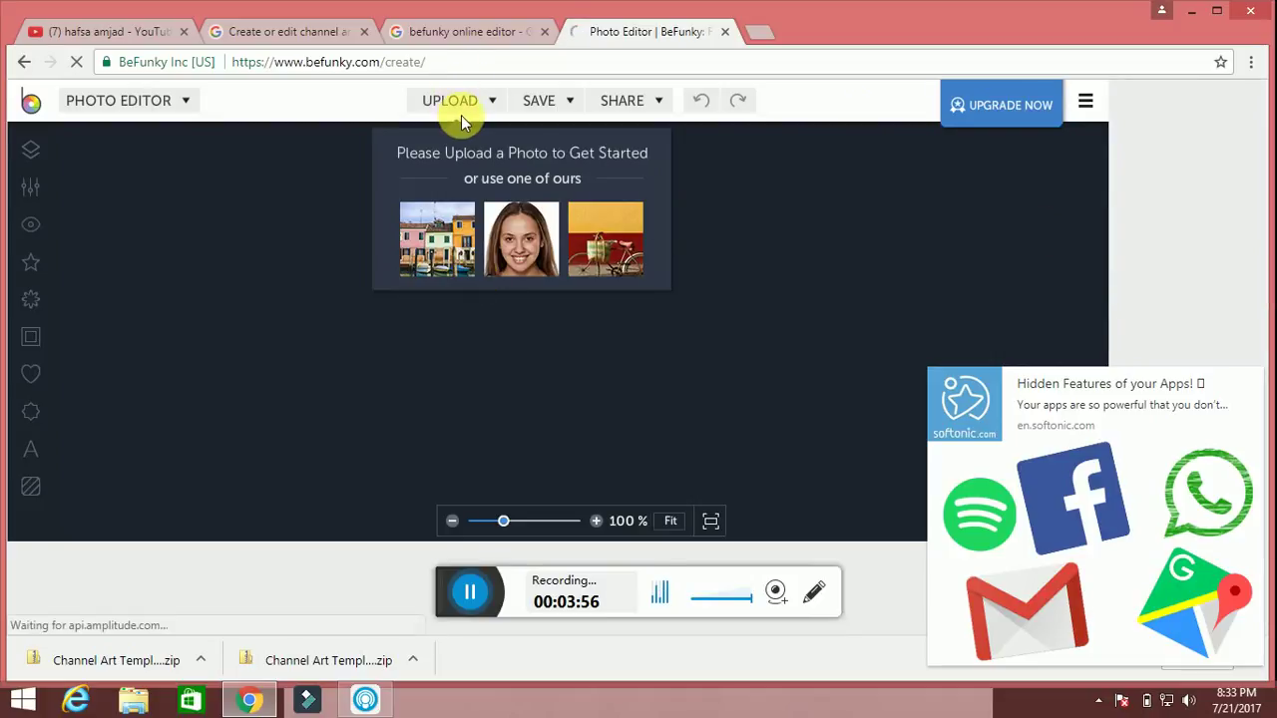
{"action": "left_click", "coordinate": [478, 110]}
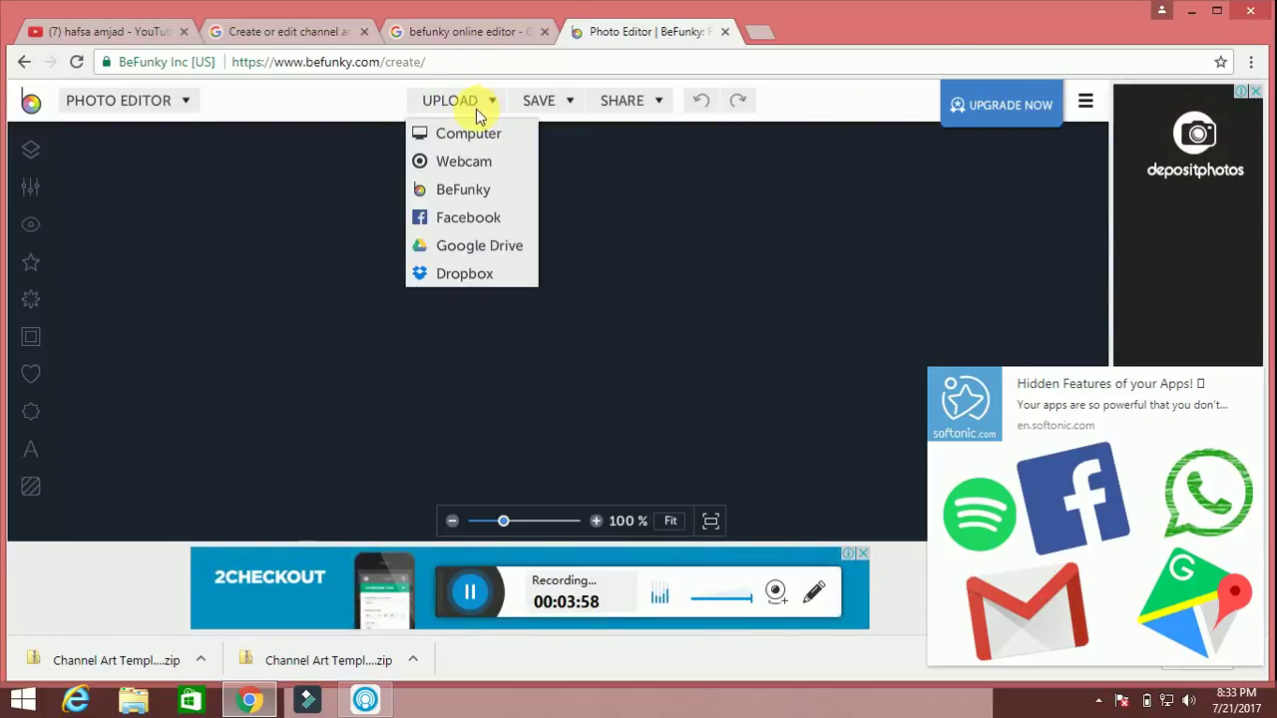
Upload 'Channel Art Template (Fireworks)' from the computer's Desktop folder into the editor
{"action": "left_click", "coordinate": [470, 135]}
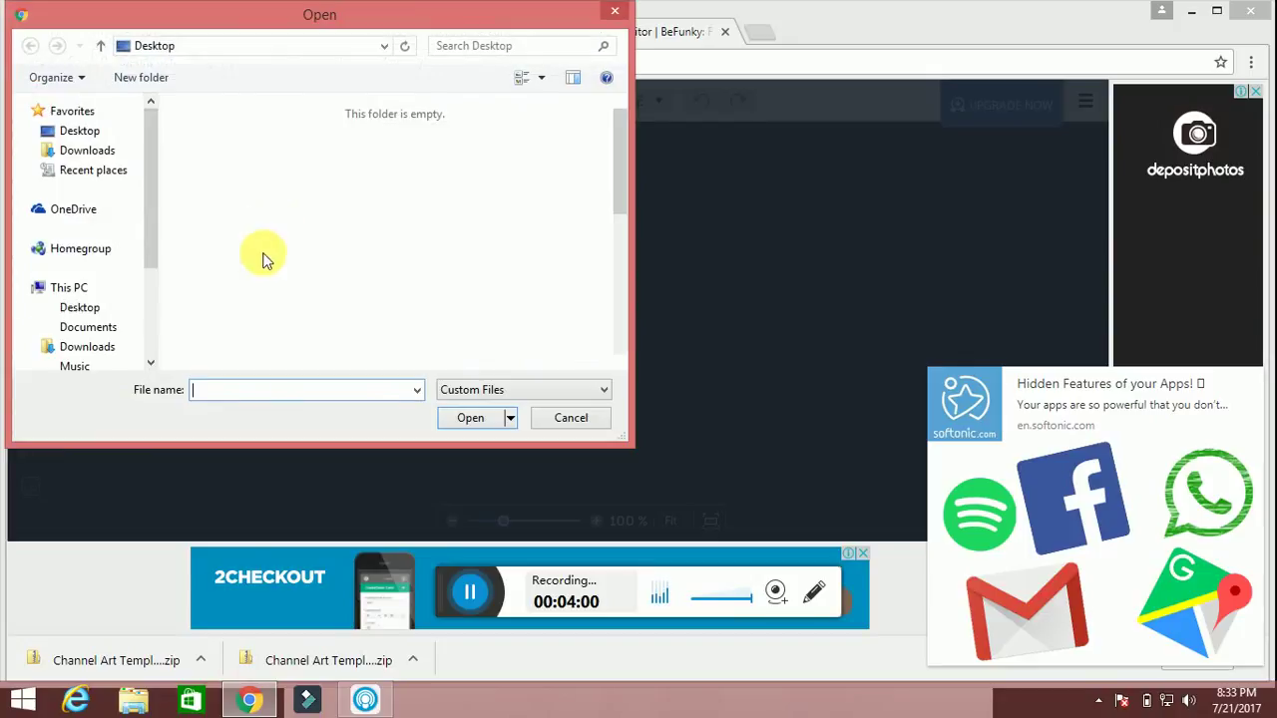
{"action": "left_click_drag", "start_coordinate": [621, 188], "coordinate": [619, 275]}
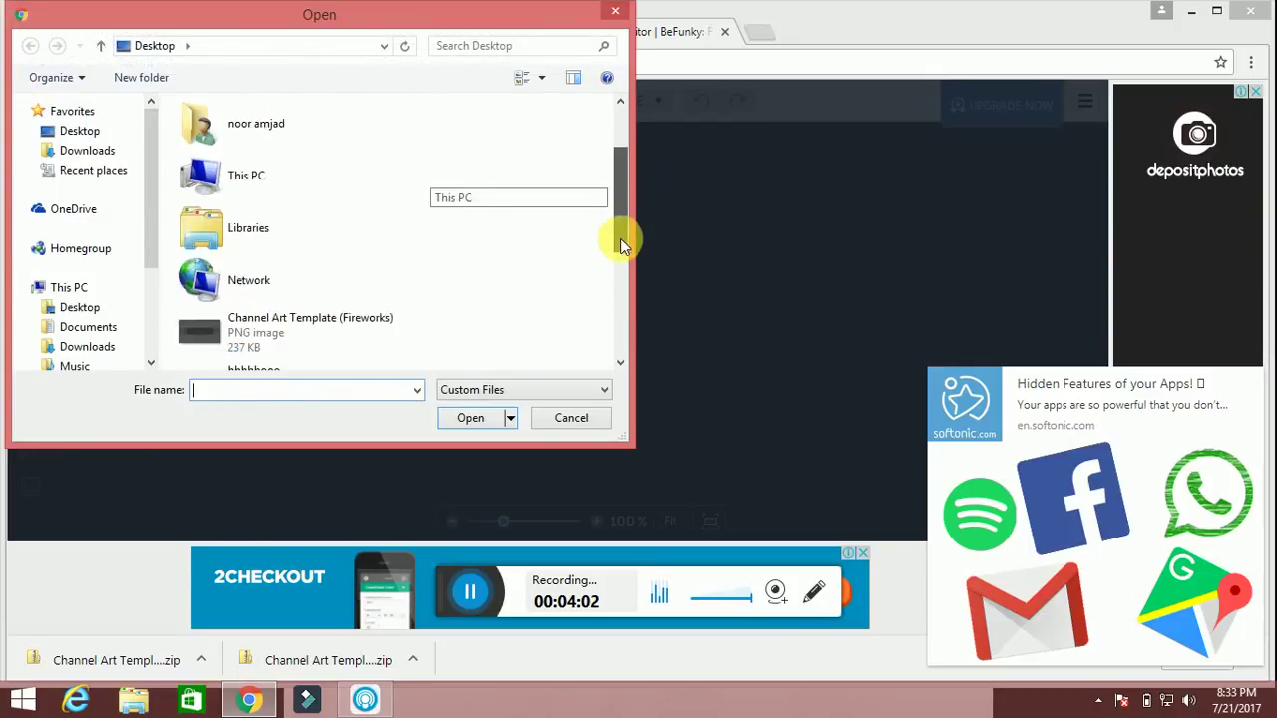
{"action": "left_click", "coordinate": [336, 218]}
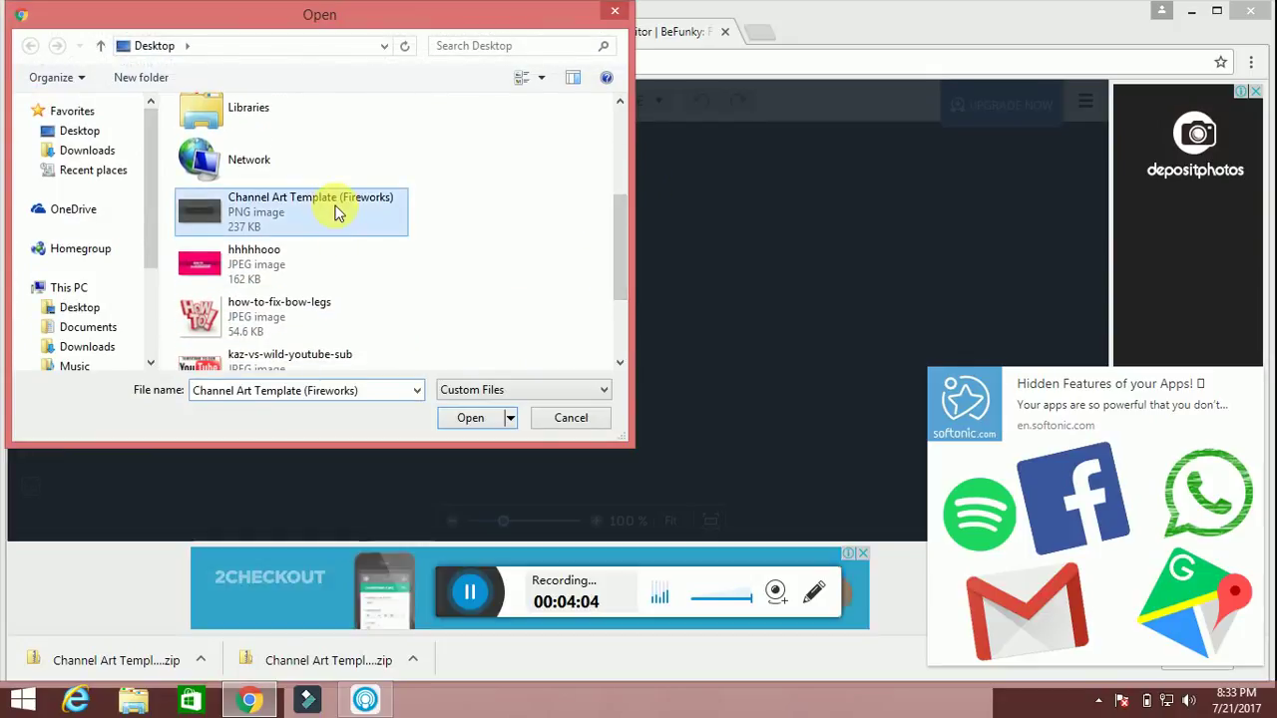
{"action": "left_click", "coordinate": [479, 417]}
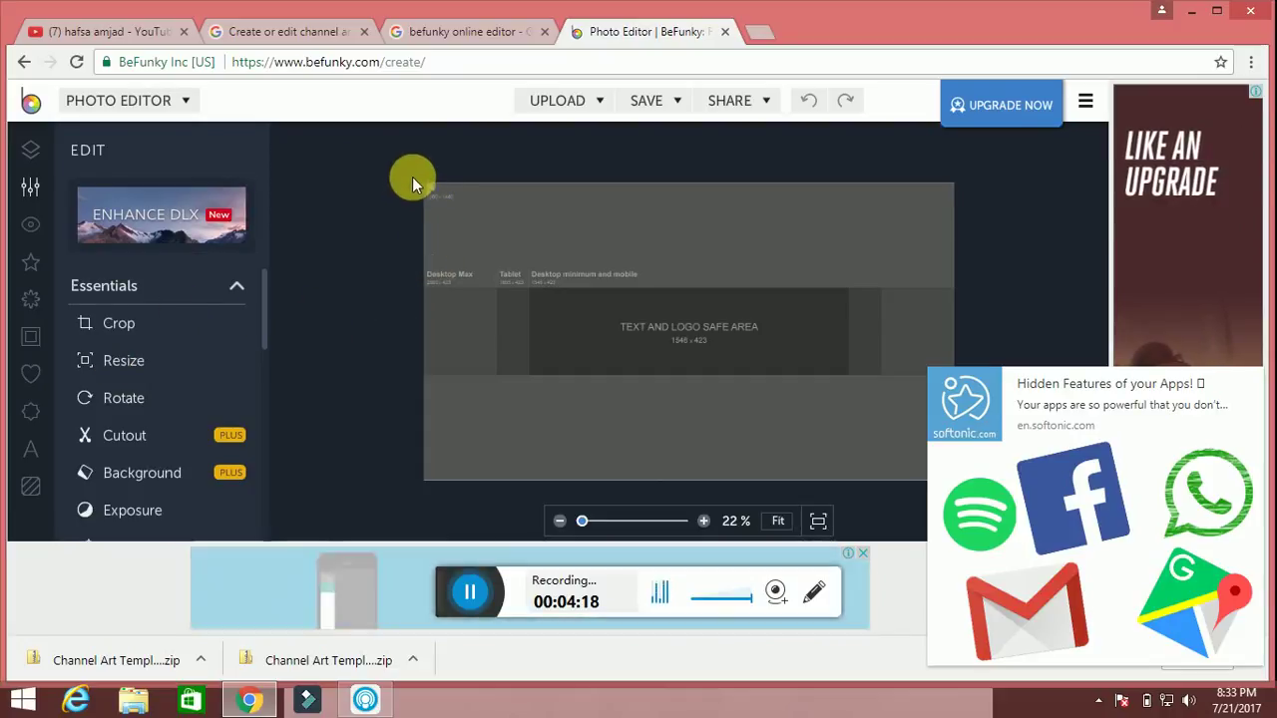
Open the Resize tool showing 2560 x 1440 px, dismissing the Softonic popup and Flash menu
{"action": "left_click", "coordinate": [122, 360]}
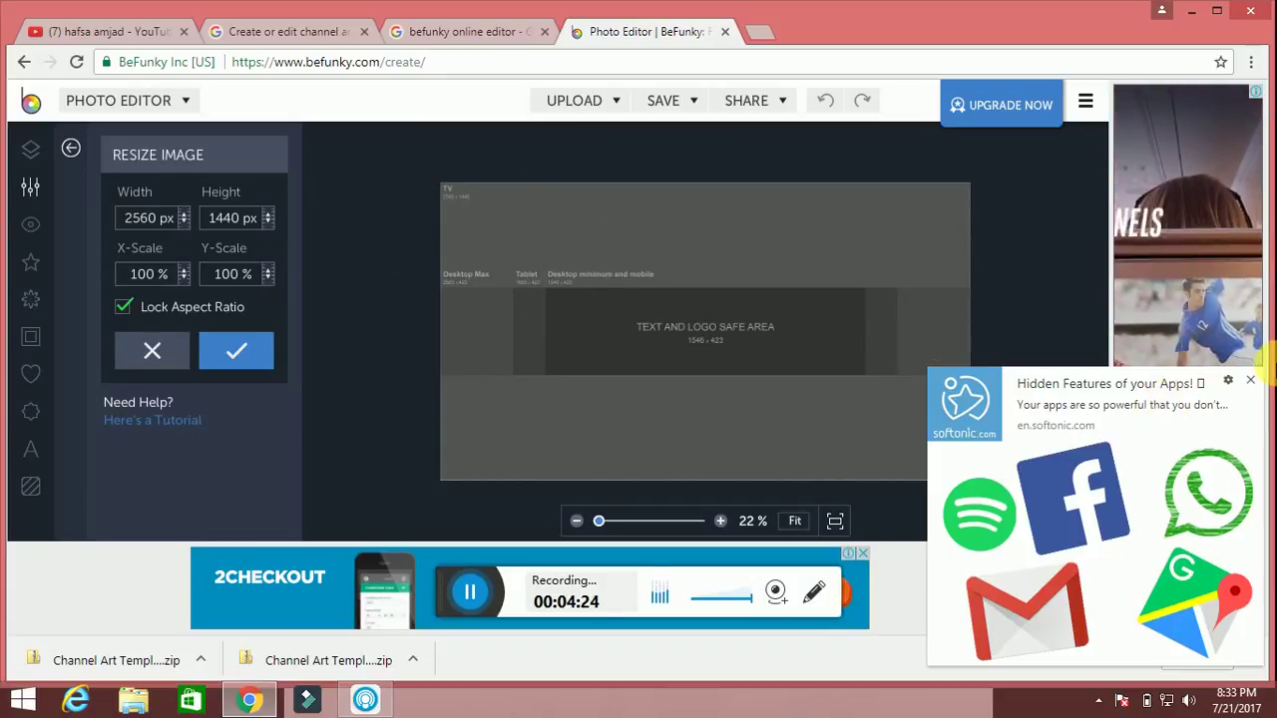
{"action": "left_click", "coordinate": [1250, 376]}
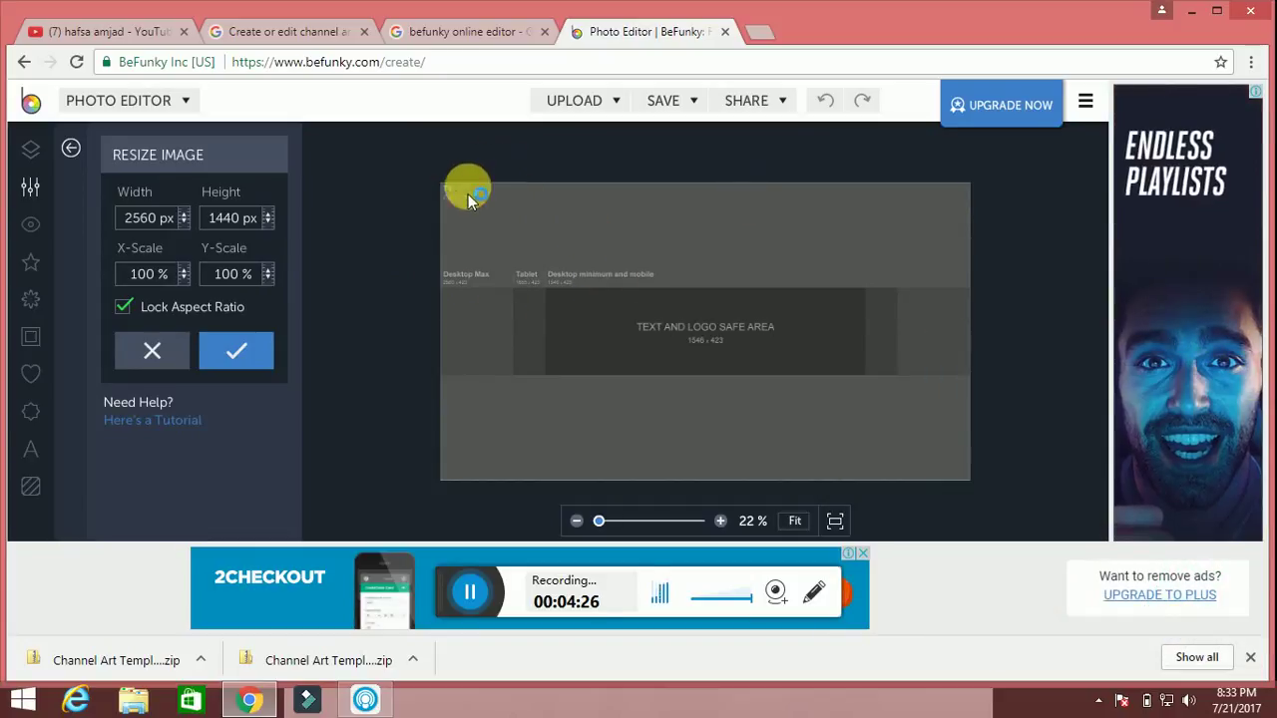
{"action": "left_click", "coordinate": [440, 203]}
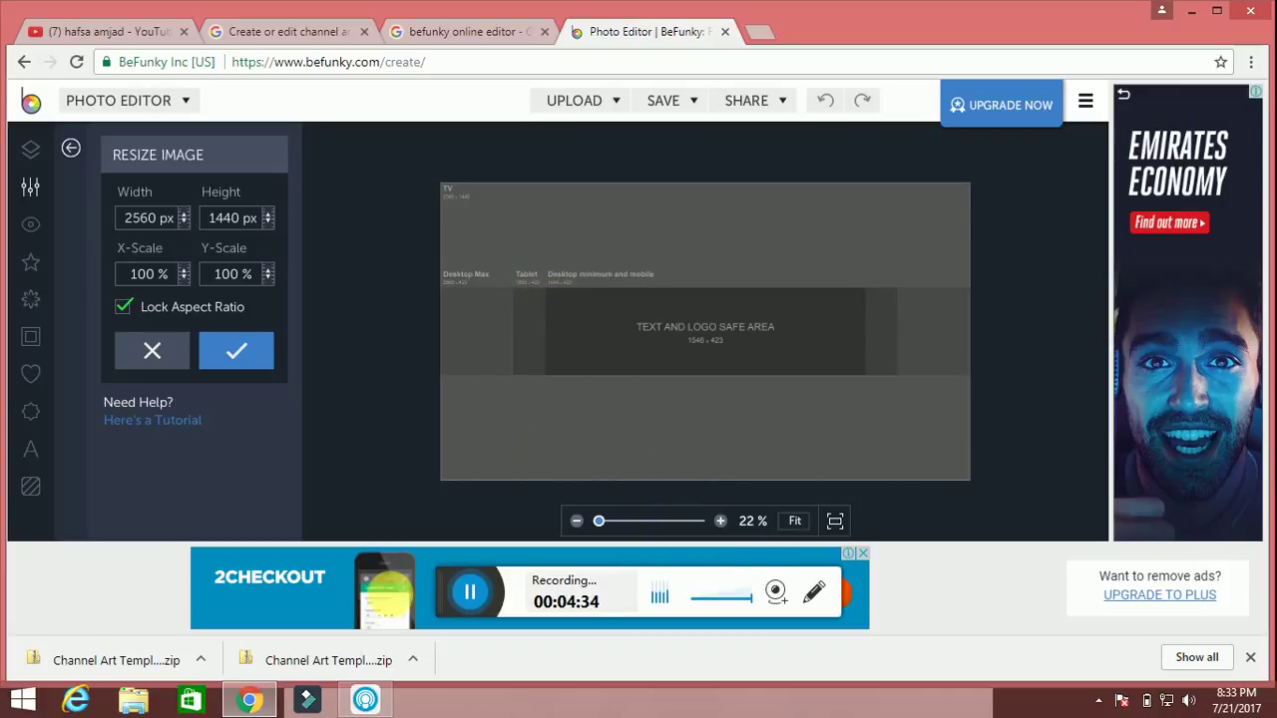
{"action": "right_click", "coordinate": [484, 255]}
{"action": "left_click", "coordinate": [439, 185]}
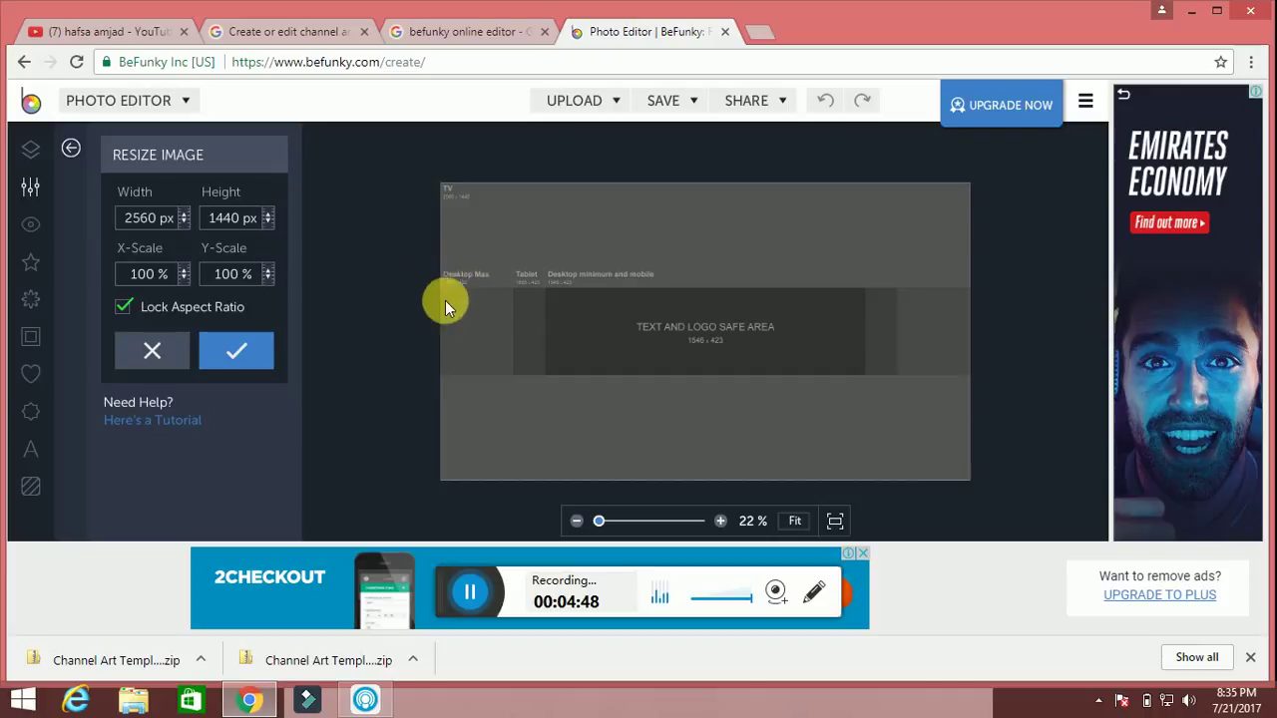
{"action": "left_click", "coordinate": [814, 594]}
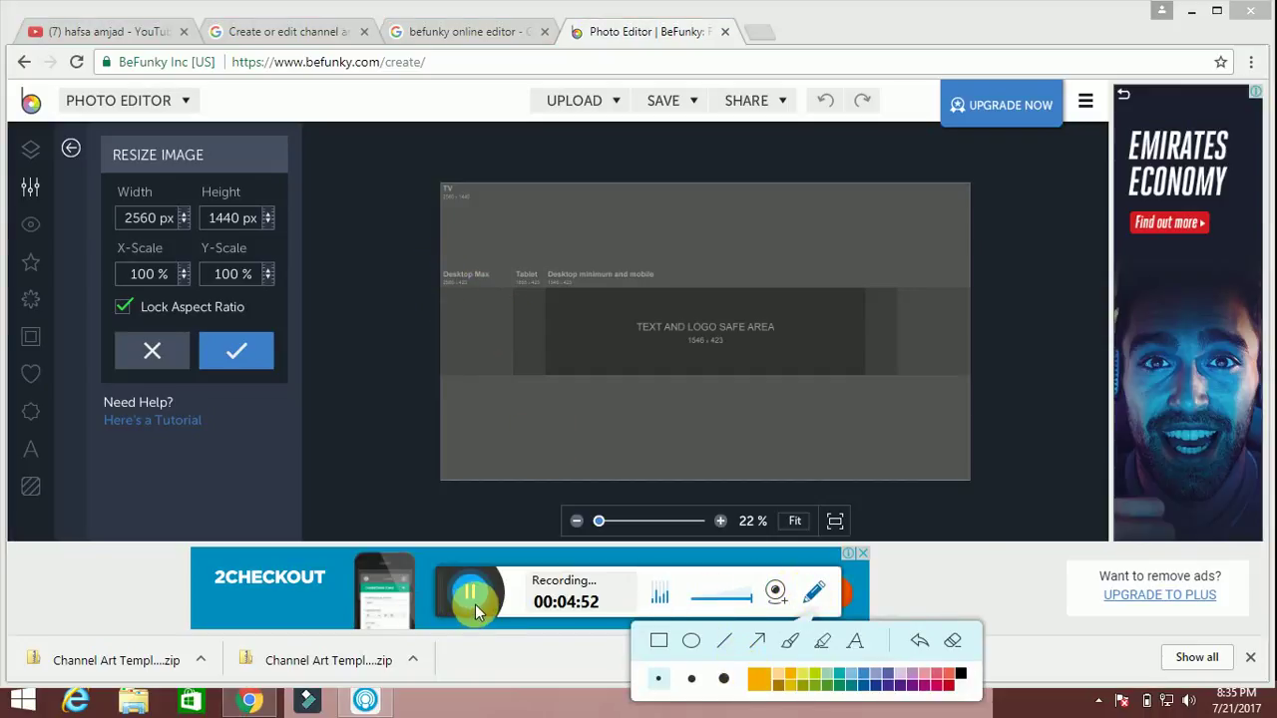
{"action": "left_click", "coordinate": [813, 594]}
{"action": "left_click", "coordinate": [823, 594]}
{"action": "left_click", "coordinate": [760, 683]}
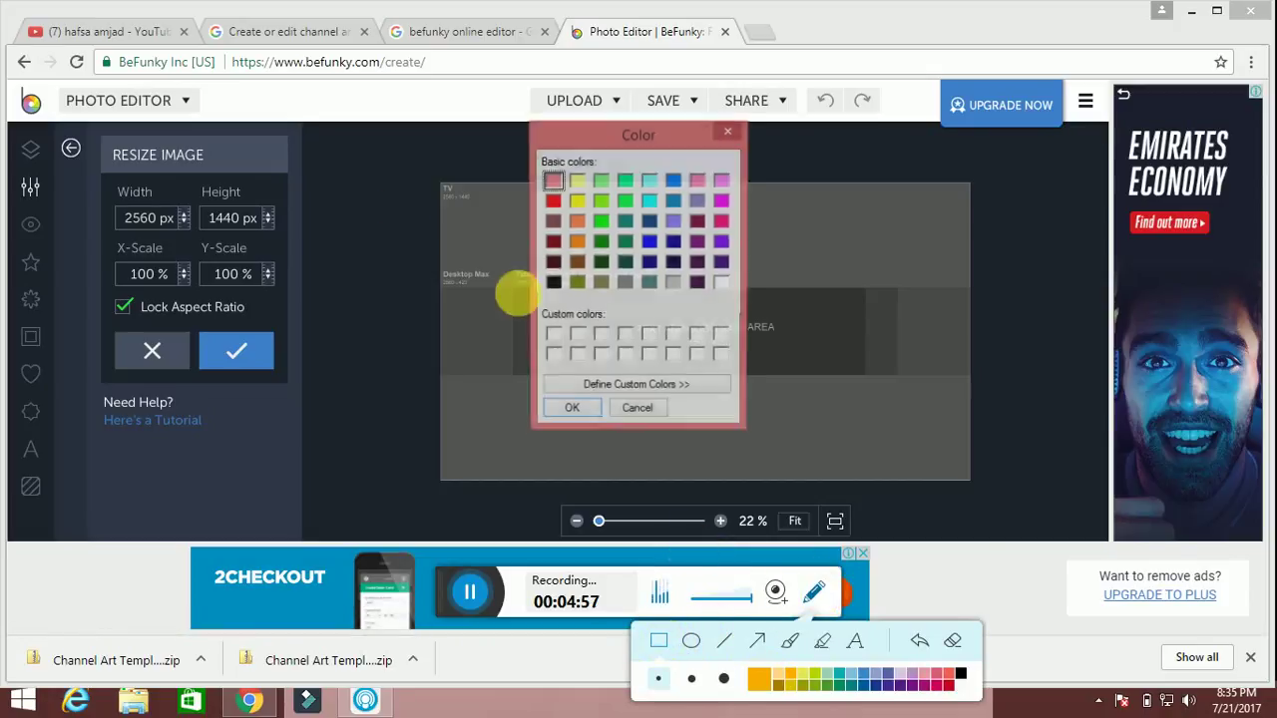
{"action": "left_click", "coordinate": [560, 412]}
{"action": "mouse_move", "coordinate": [439, 181]}
{"action": "left_mouse_down"}
{"action": "mouse_move", "coordinate": [834, 453]}
{"action": "mouse_move", "coordinate": [970, 478]}
{"action": "mouse_move", "coordinate": [570, 382]}
{"action": "mouse_move", "coordinate": [376, 350]}
{"action": "left_mouse_up"}
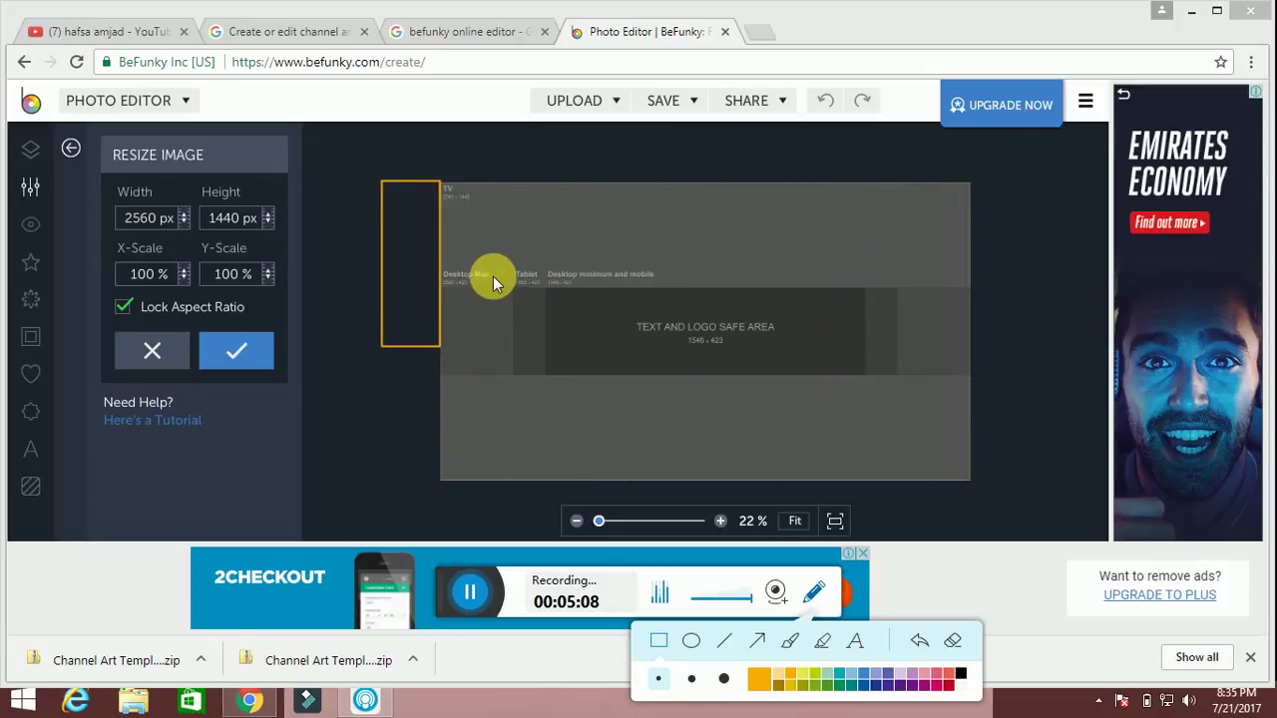
{"action": "mouse_move", "coordinate": [493, 276]}
{"action": "left_mouse_down"}
{"action": "mouse_move", "coordinate": [553, 339]}
{"action": "mouse_move", "coordinate": [725, 364]}
{"action": "mouse_move", "coordinate": [495, 370]}
{"action": "left_mouse_up"}
{"action": "left_click", "coordinate": [951, 641]}
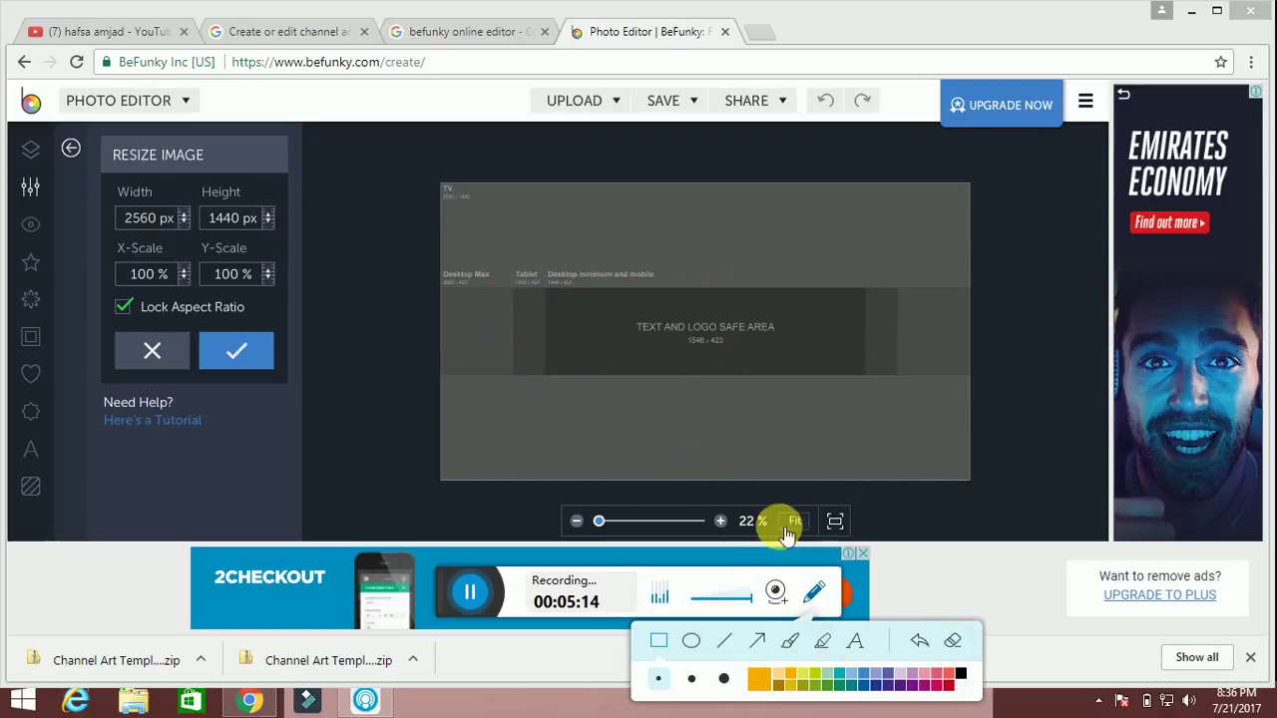
{"action": "left_click", "coordinate": [769, 685]}
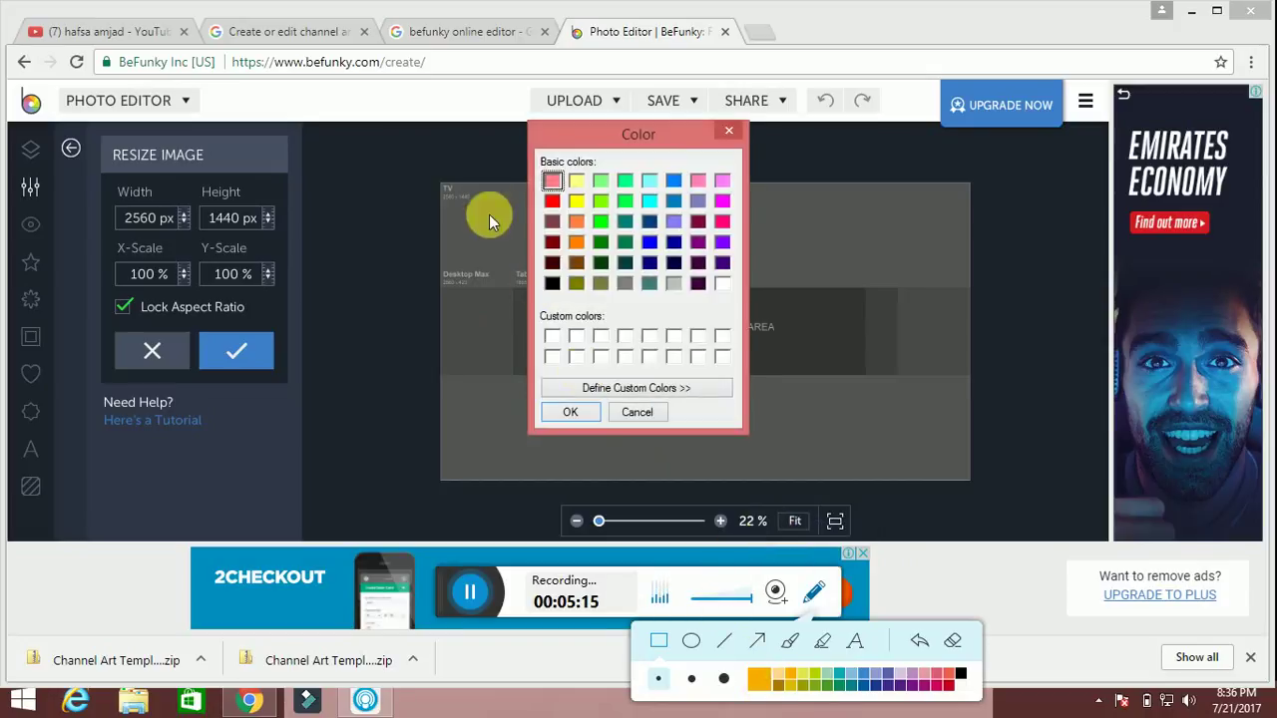
{"action": "left_click", "coordinate": [585, 415]}
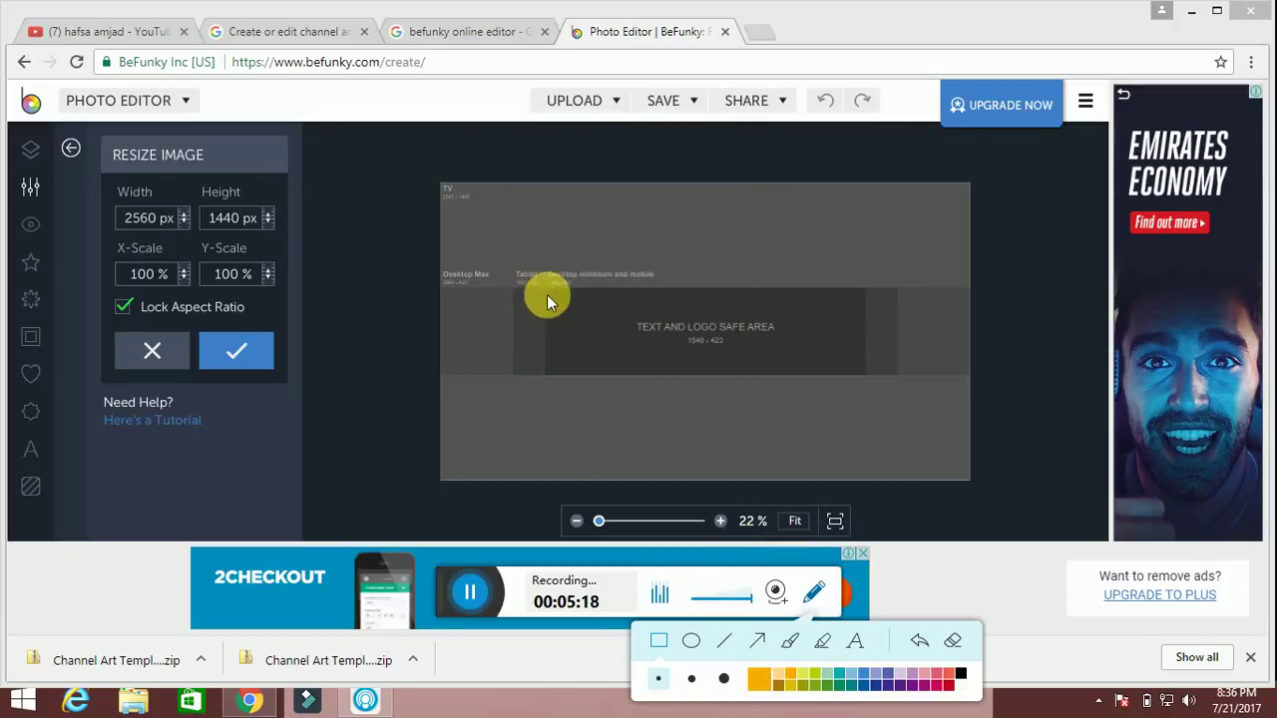
{"action": "left_click_drag", "start_coordinate": [608, 377], "coordinate": [865, 377]}
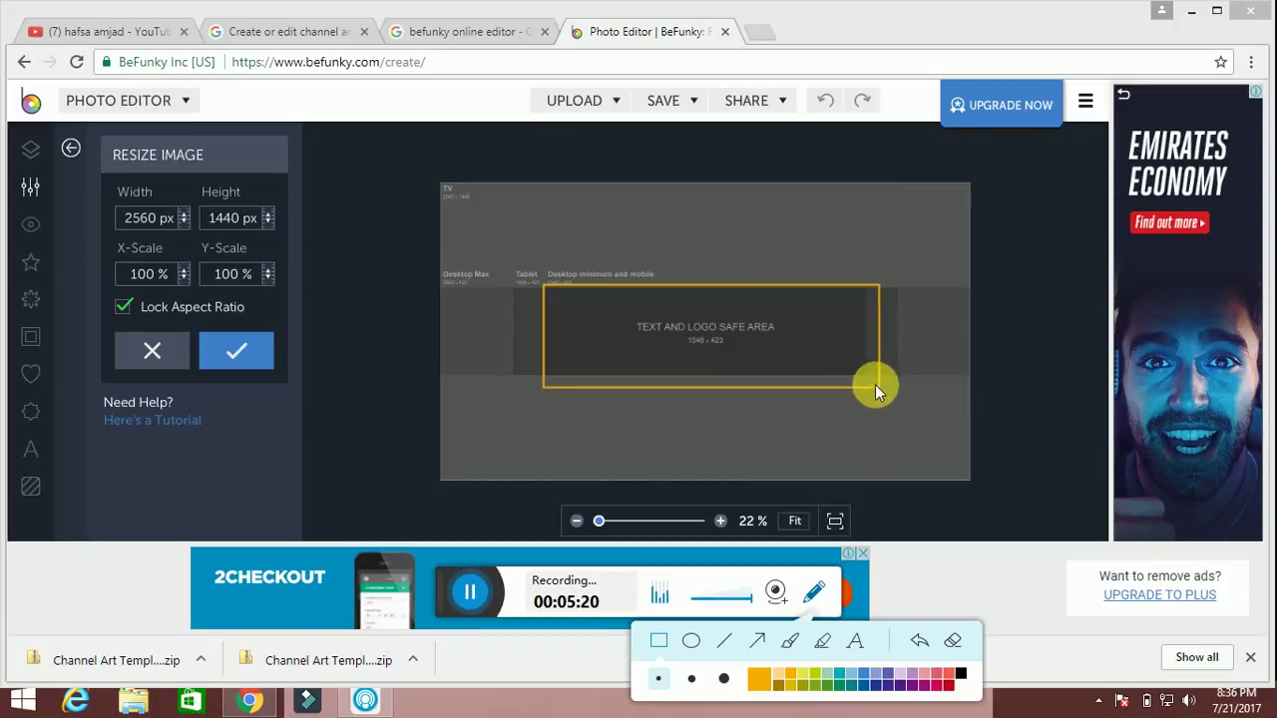
{"action": "left_click_drag", "start_coordinate": [865, 377], "coordinate": [547, 389]}
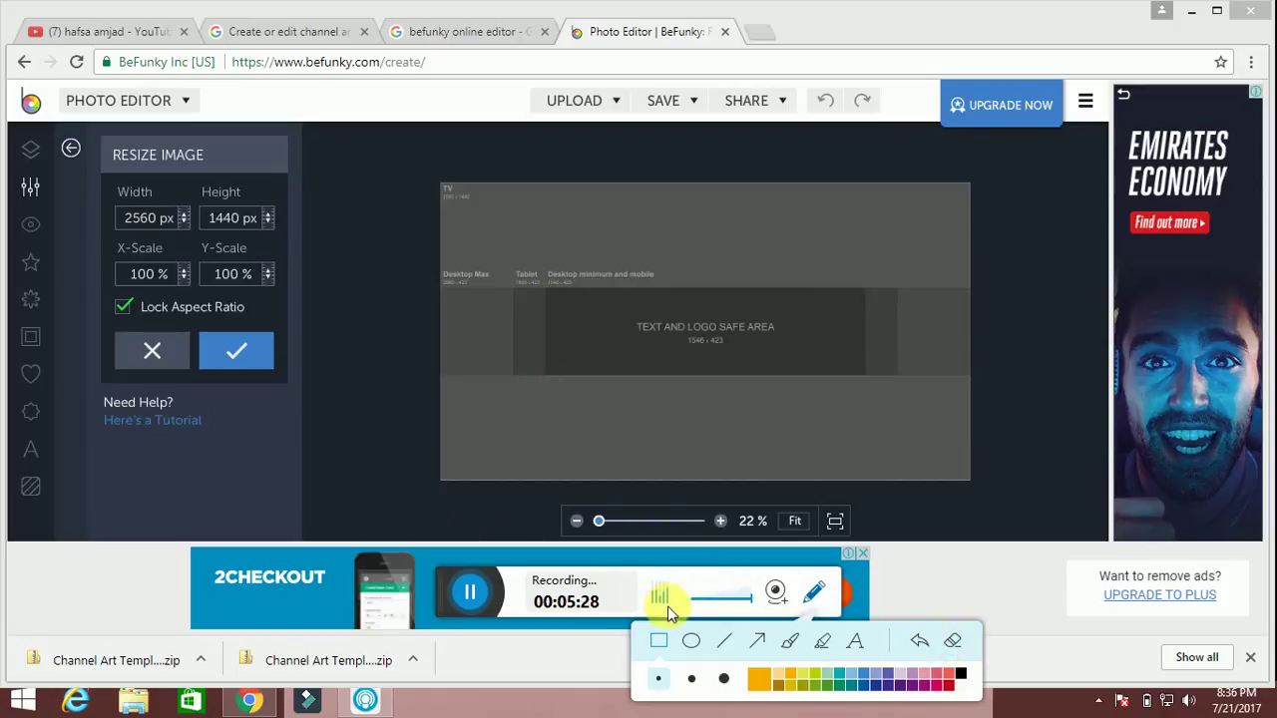
{"action": "left_click", "coordinate": [809, 597]}
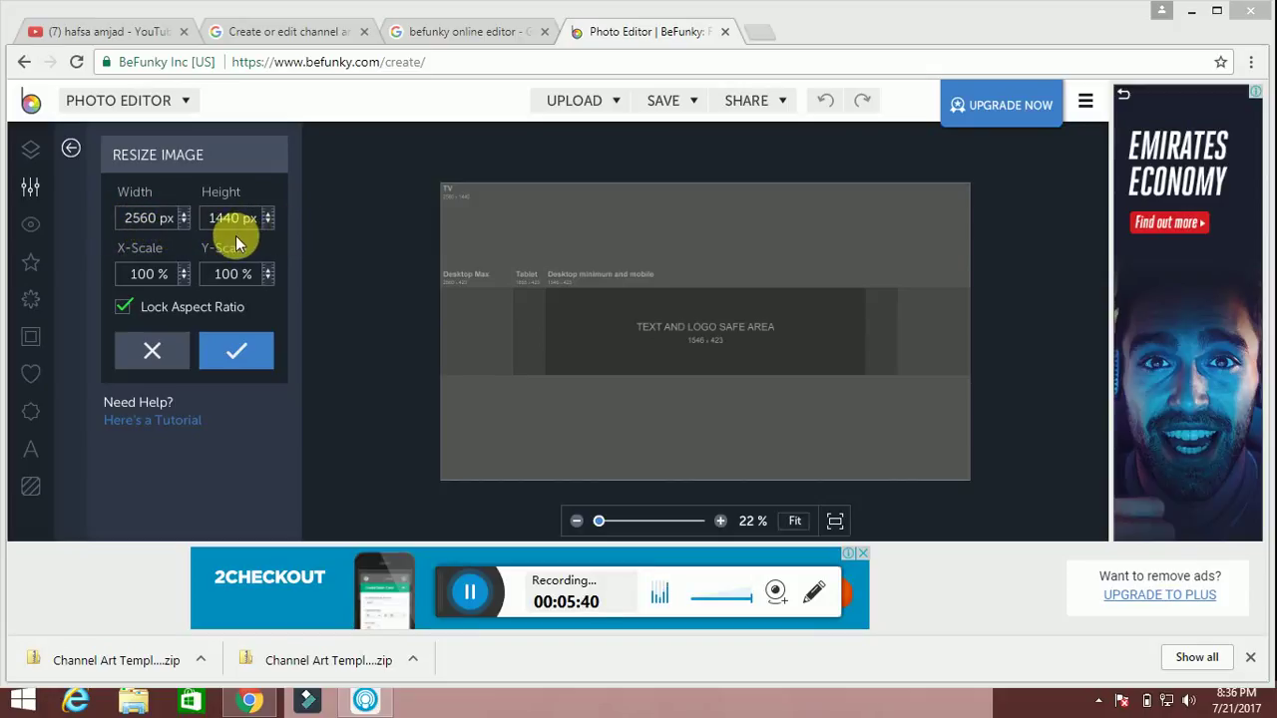
Apply the 2560 × 1440 px resize and look over the Text and Graphics panels
{"action": "left_click", "coordinate": [244, 357]}
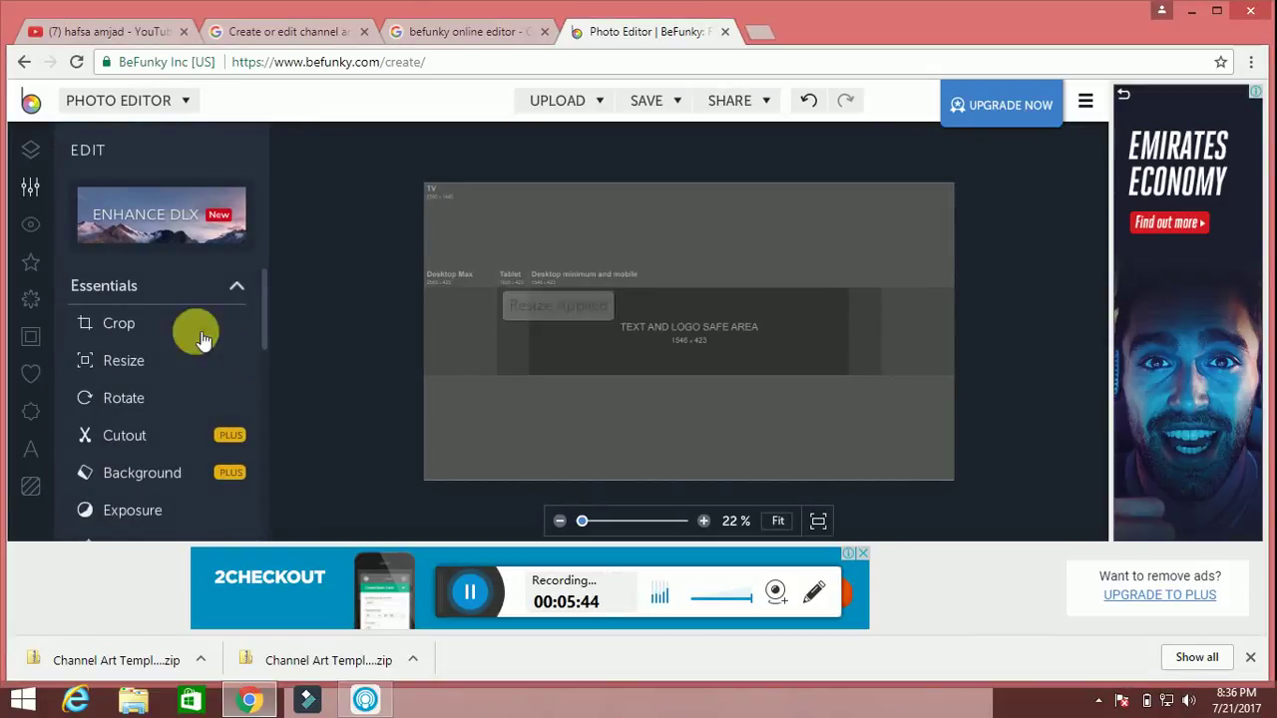
{"action": "left_click", "coordinate": [34, 451]}
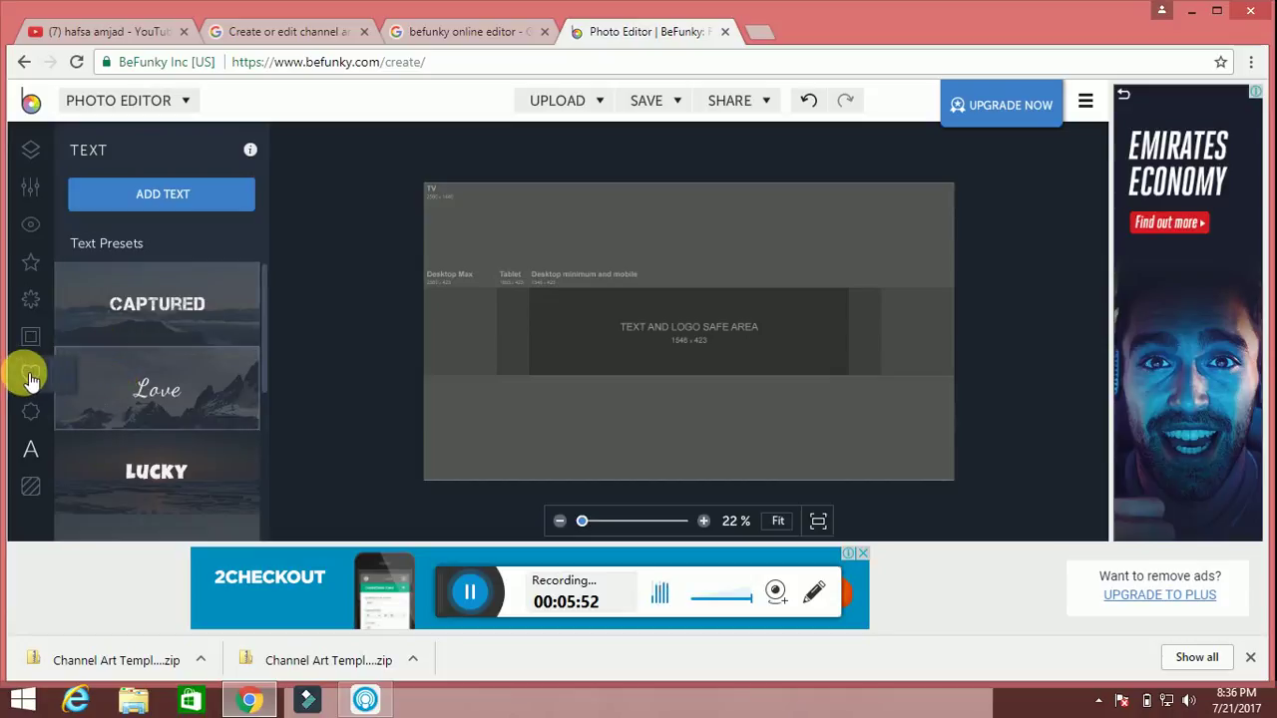
{"action": "left_click", "coordinate": [30, 377]}
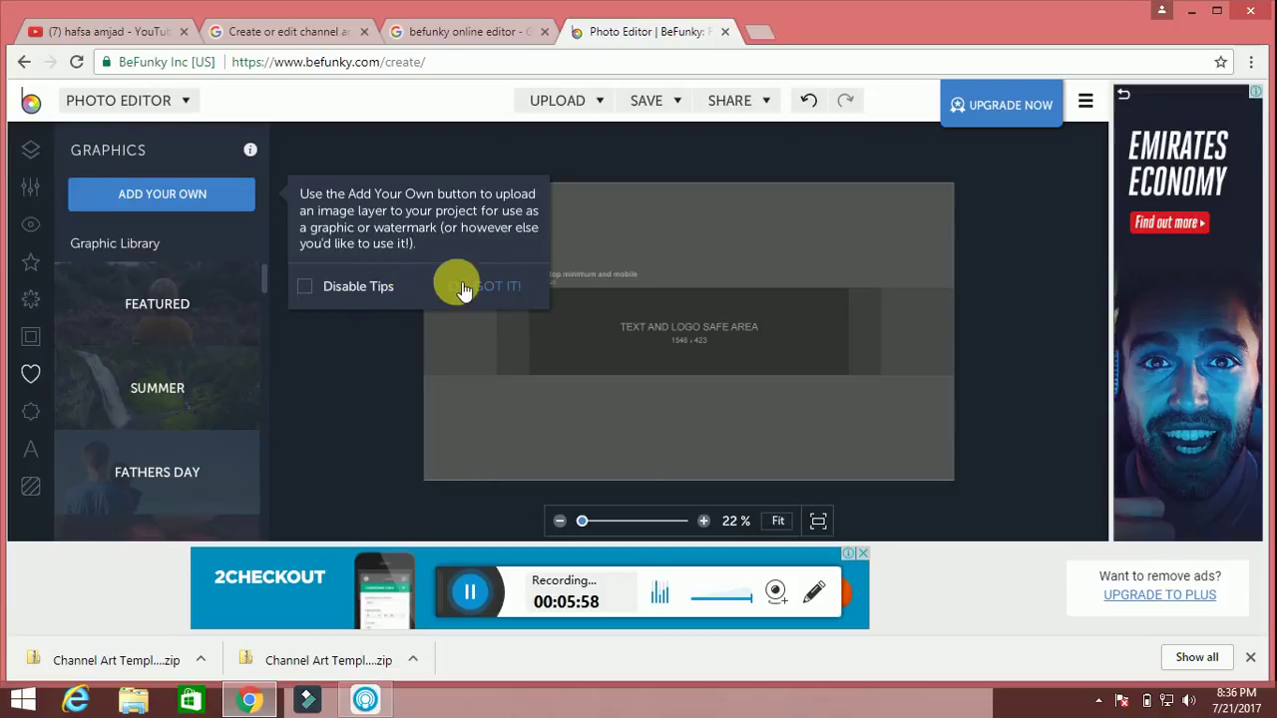
Browse the Touch Up, Effects and Text panels, then open the Featured overlay category
{"action": "left_click", "coordinate": [41, 227]}
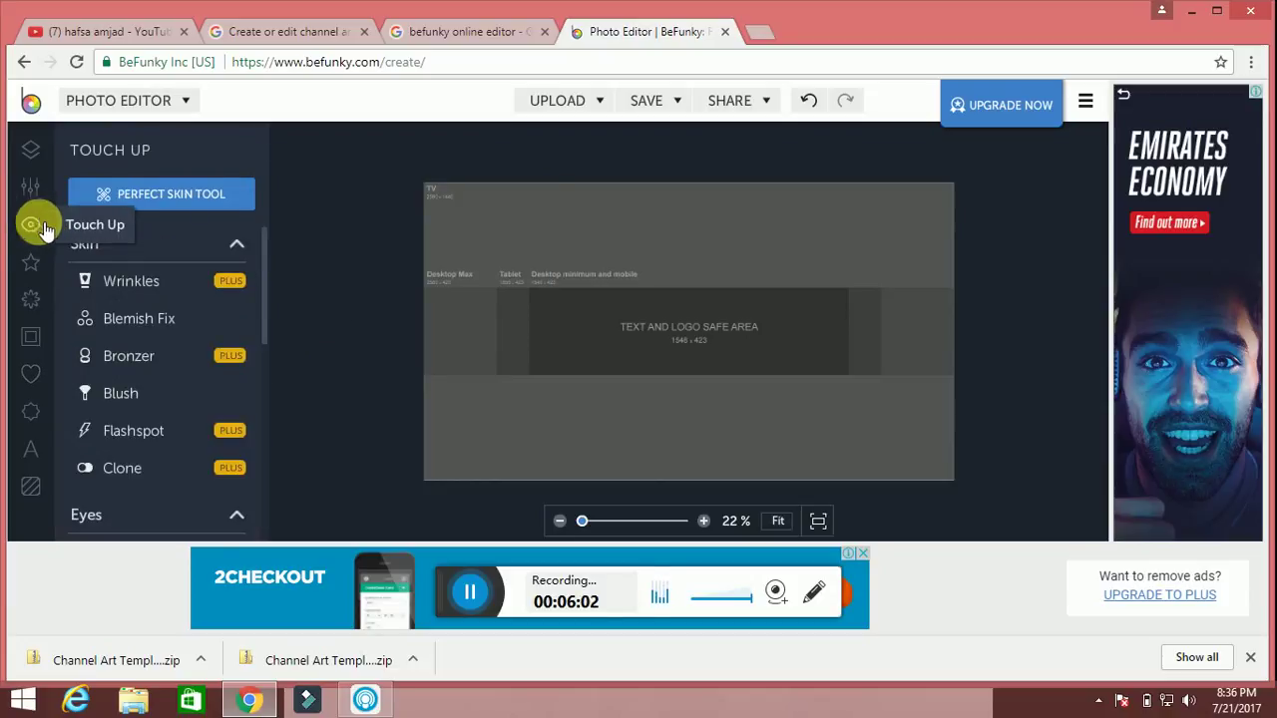
{"action": "left_click", "coordinate": [30, 262]}
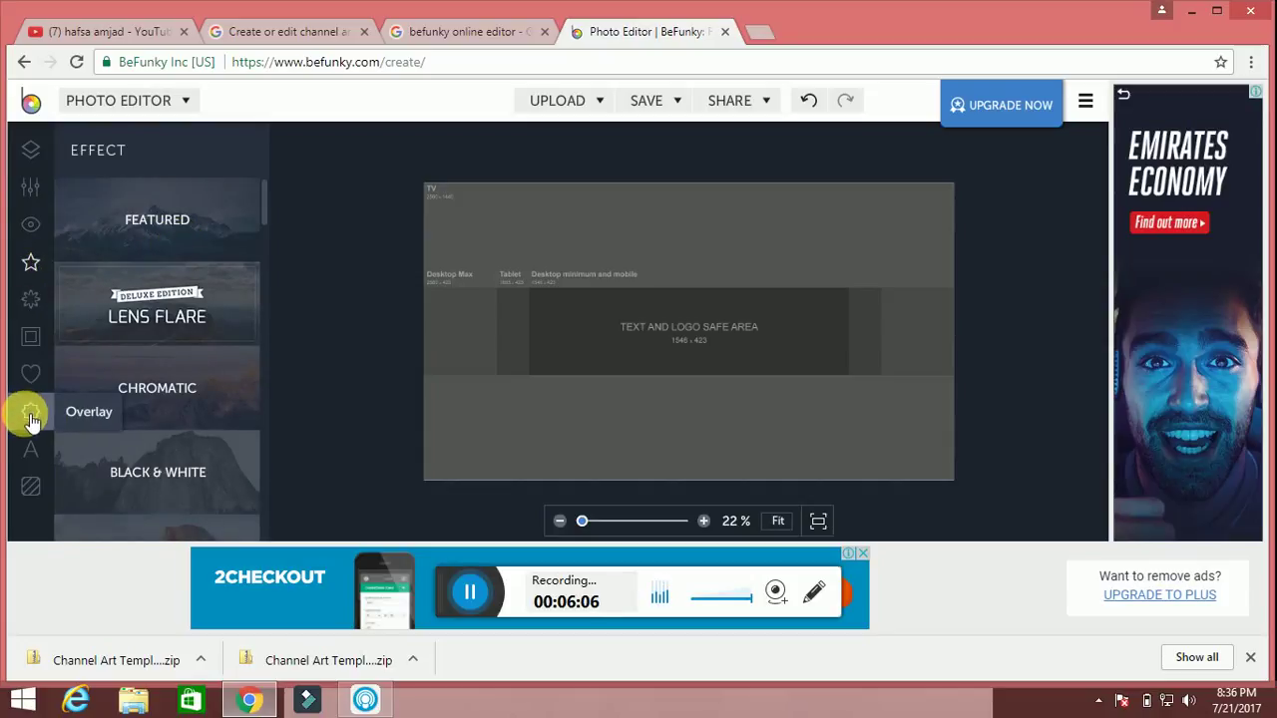
{"action": "left_click", "coordinate": [33, 448]}
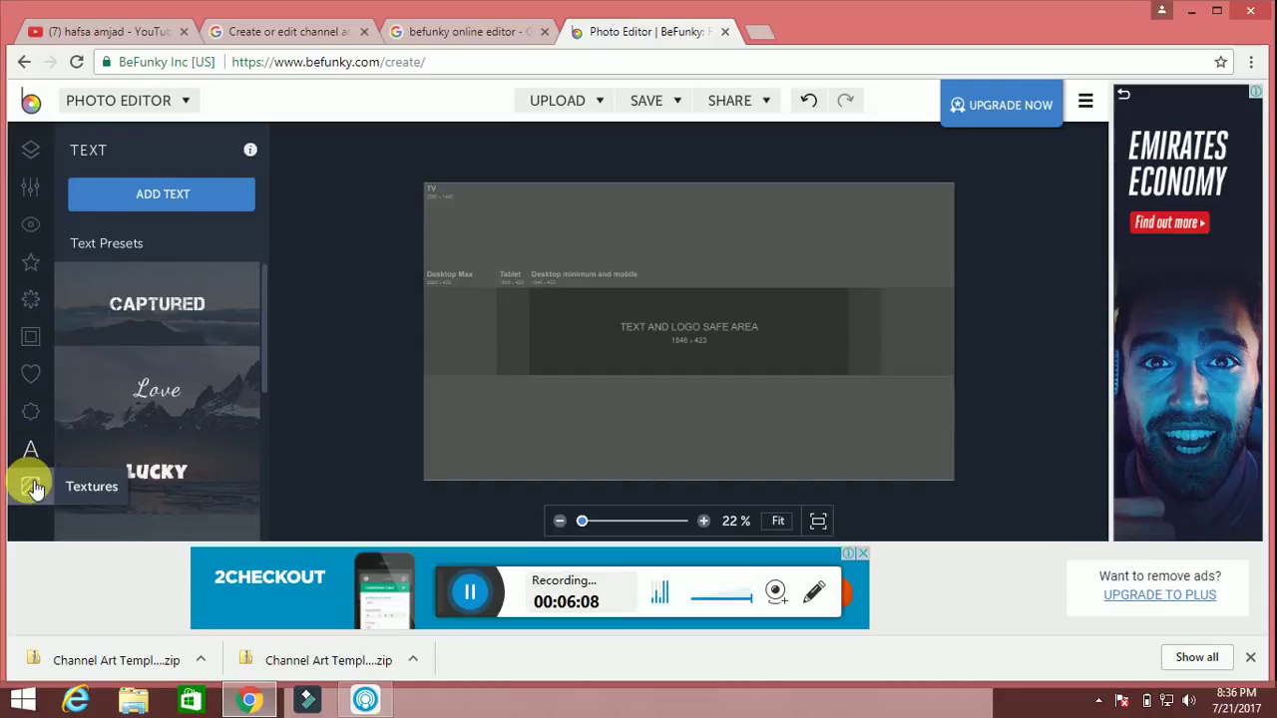
{"action": "left_click", "coordinate": [30, 486]}
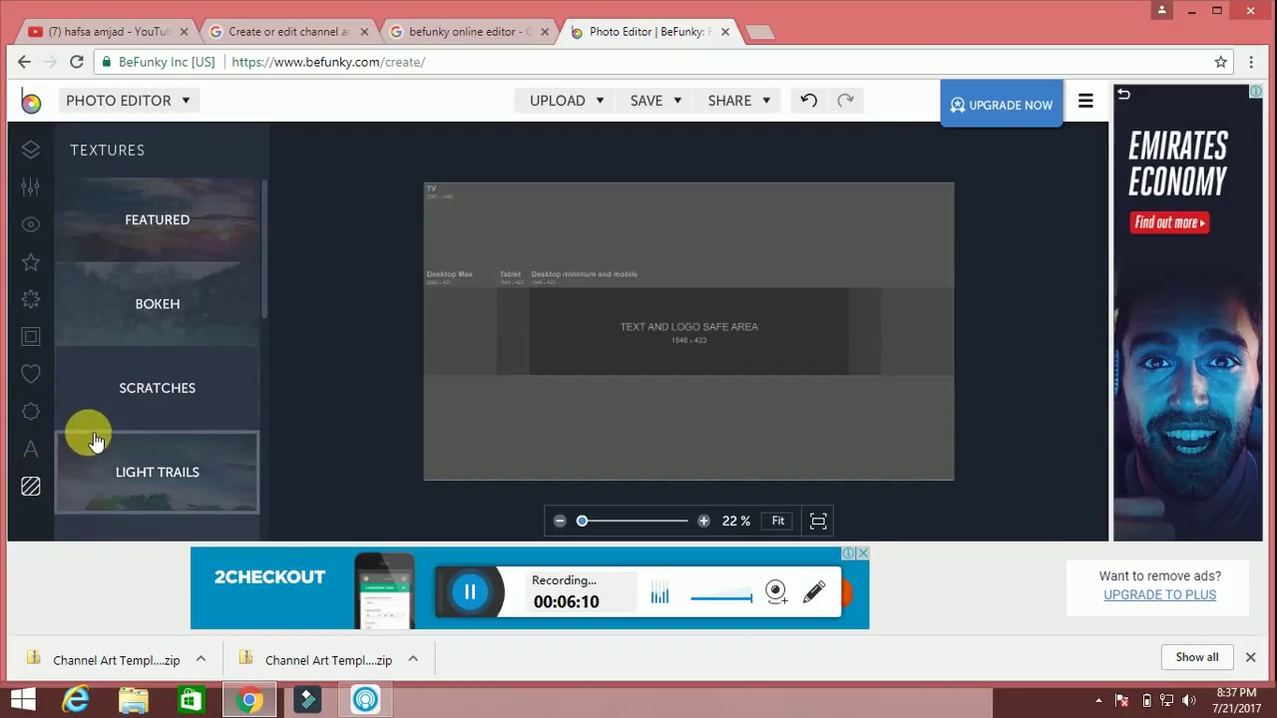
{"action": "left_click", "coordinate": [217, 217]}
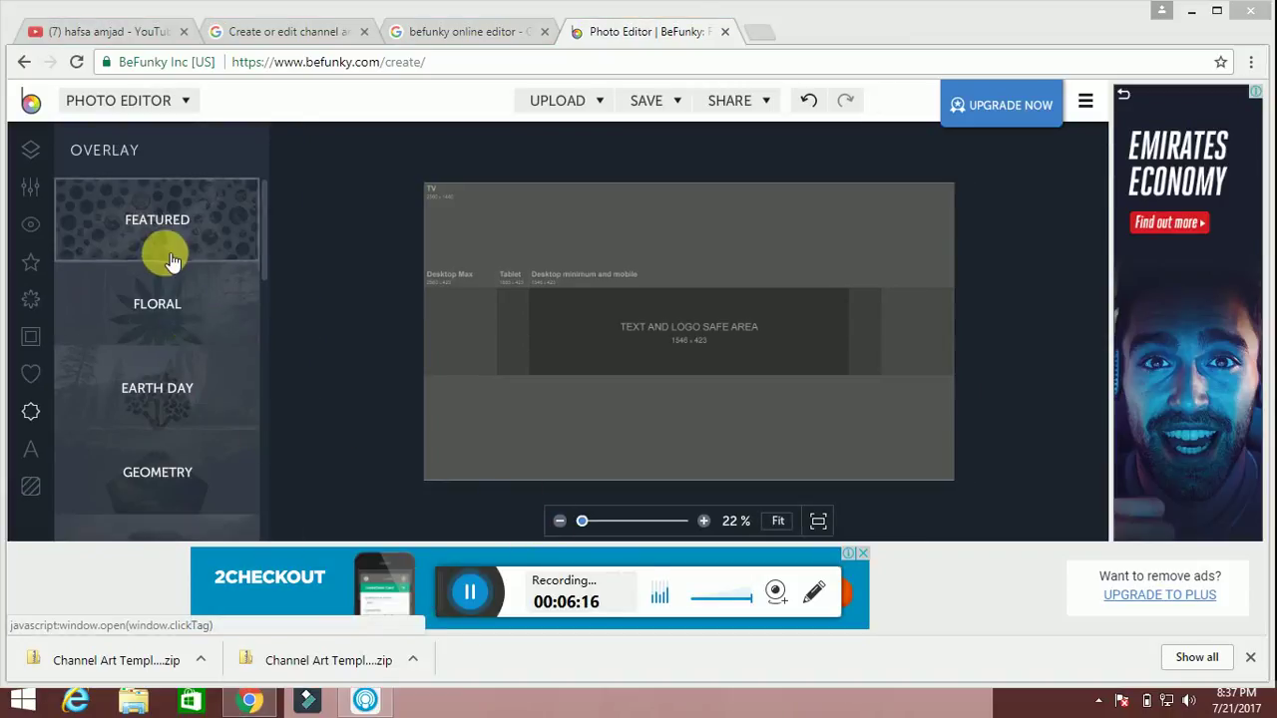
Preview the paw print, horse and starburst Featured overlays on the canvas, keeping none of them
{"action": "left_click", "coordinate": [178, 232]}
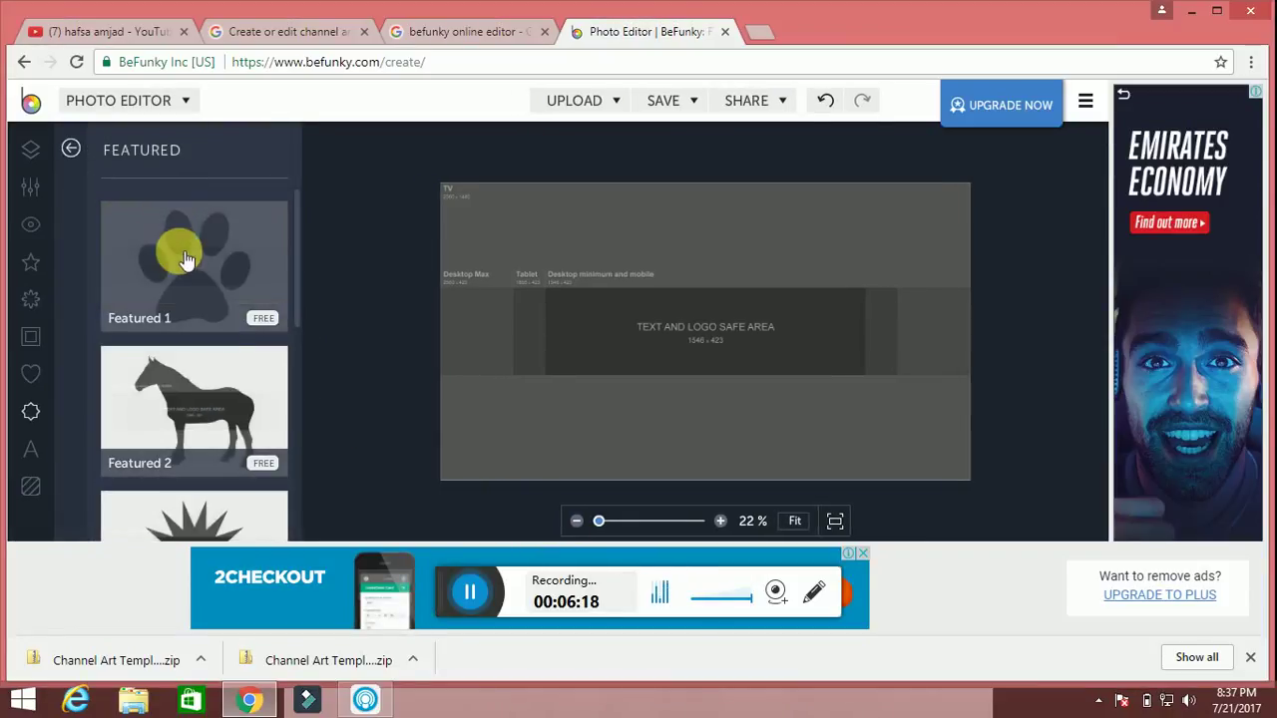
{"action": "left_click", "coordinate": [223, 289]}
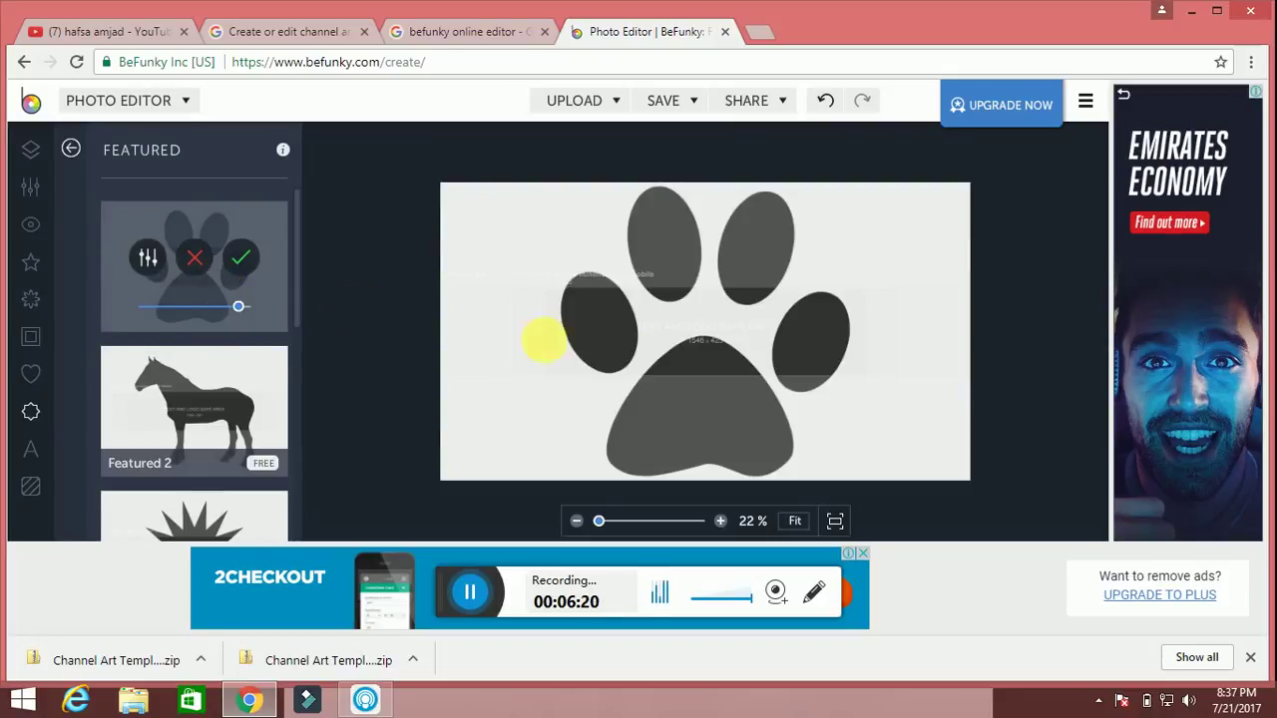
{"action": "mouse_move", "coordinate": [678, 405]}
{"action": "left_mouse_down"}
{"action": "mouse_move", "coordinate": [550, 383]}
{"action": "mouse_move", "coordinate": [659, 396]}
{"action": "left_mouse_up"}
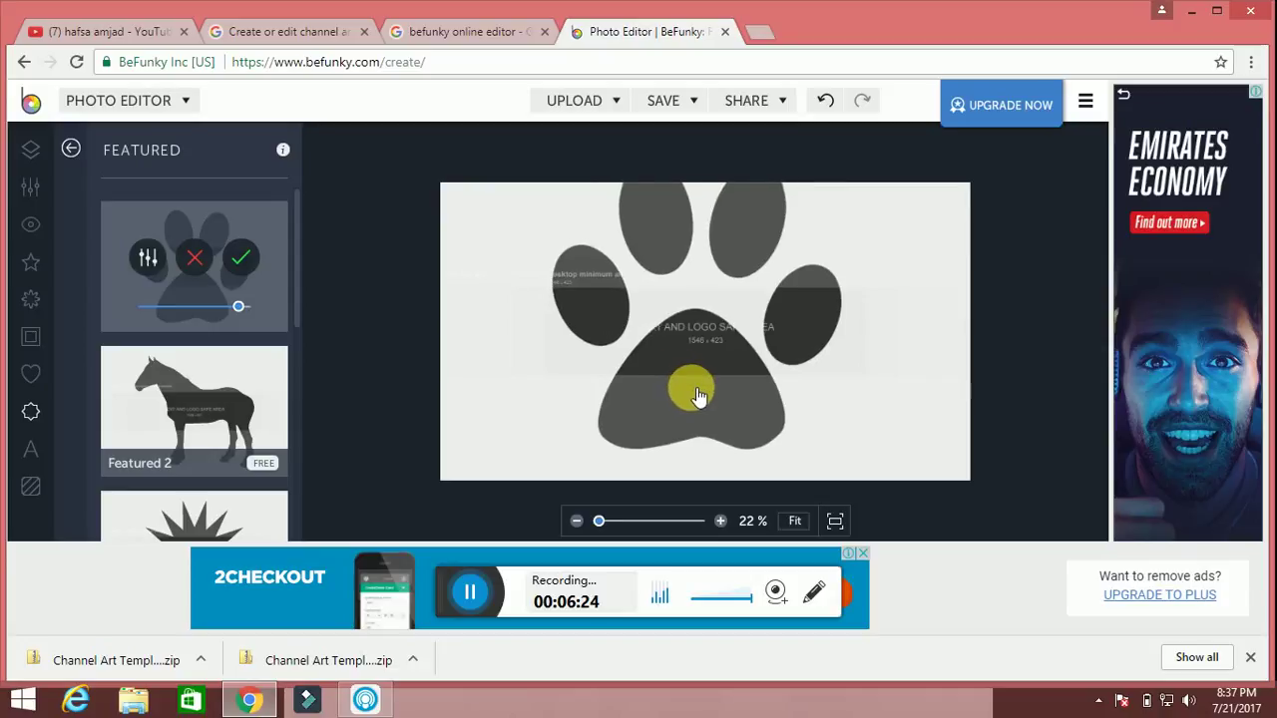
{"action": "left_click", "coordinate": [227, 411]}
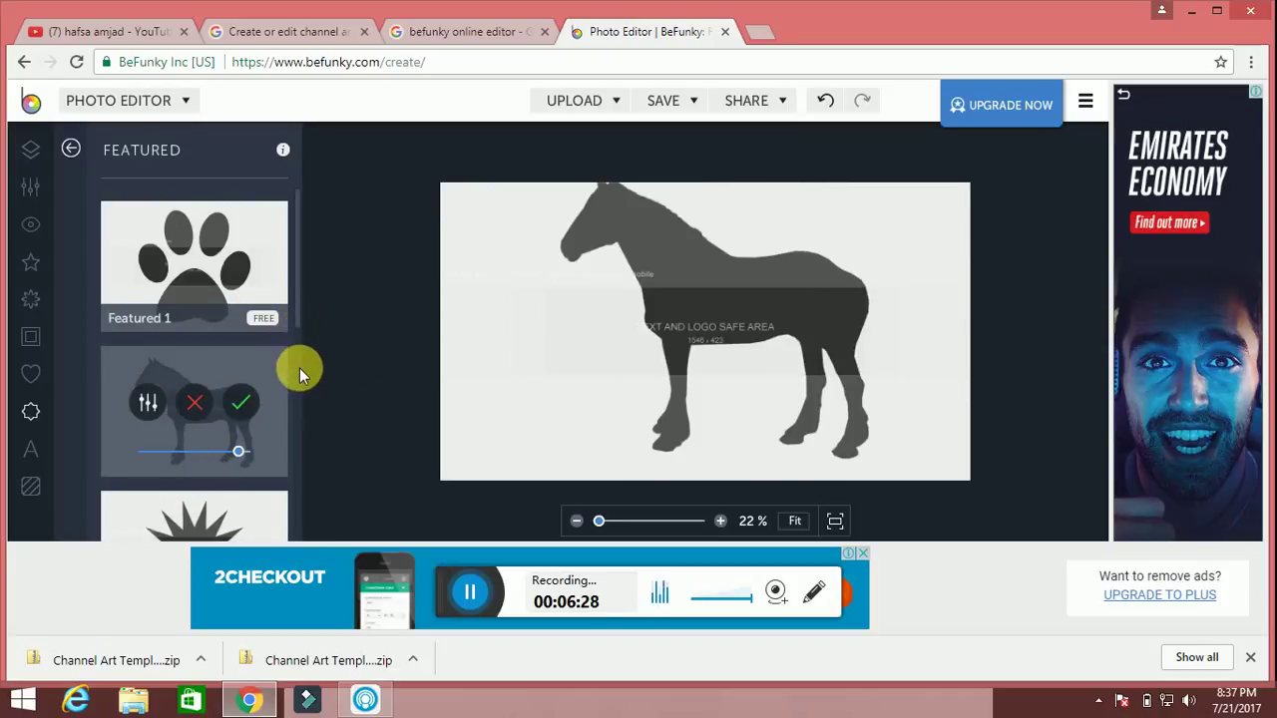
{"action": "left_click", "coordinate": [214, 529]}
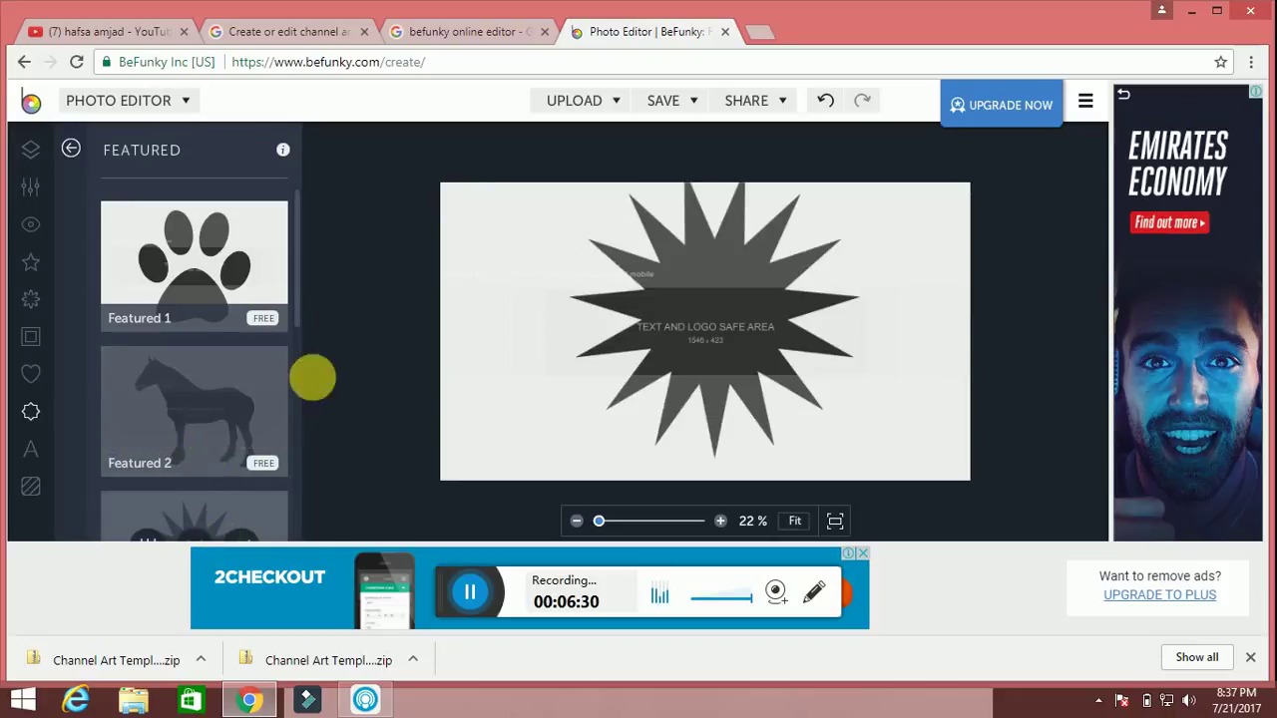
{"action": "left_click", "coordinate": [31, 372]}
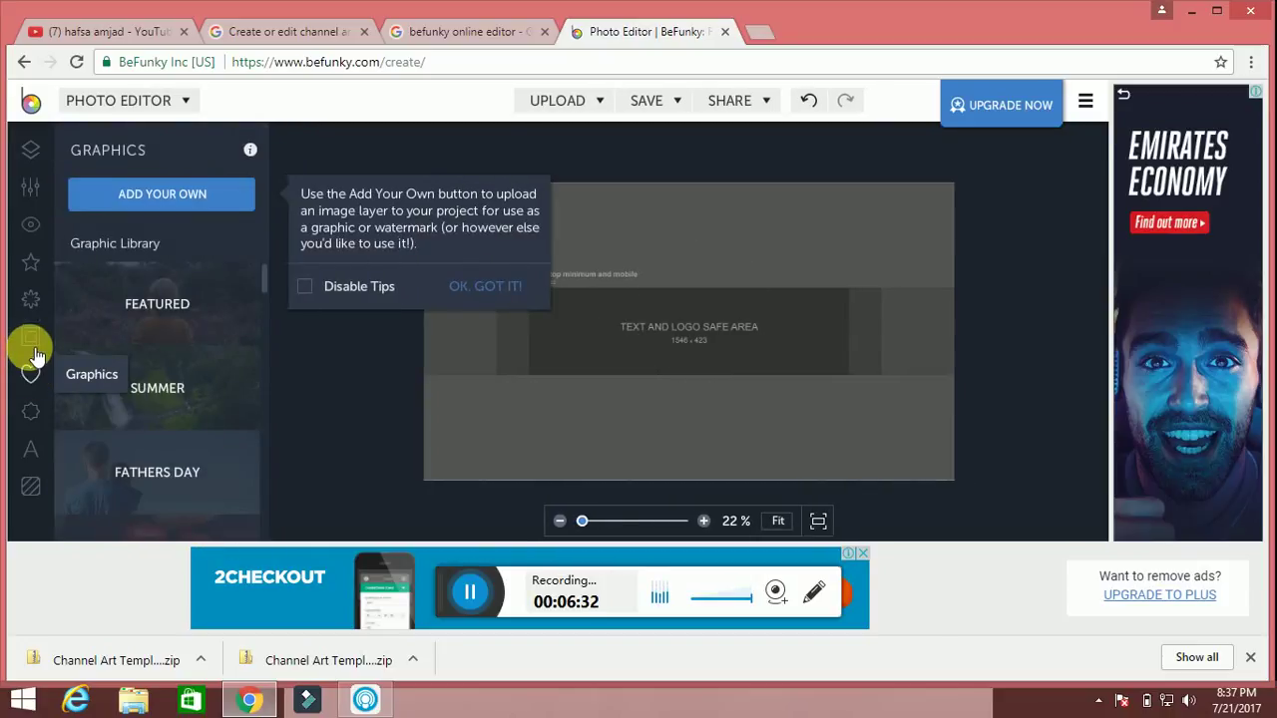
Apply the Drop Shadow frame to the canvas
{"action": "left_click", "coordinate": [29, 336]}
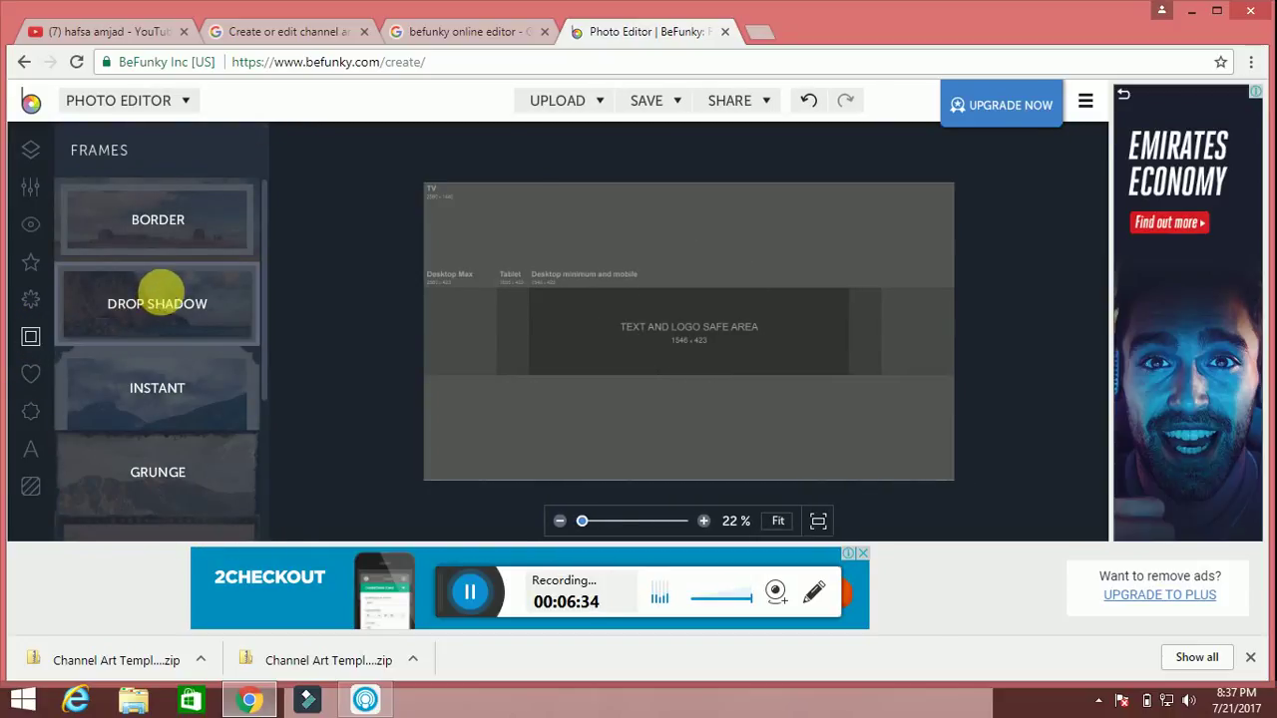
{"action": "left_click", "coordinate": [158, 295]}
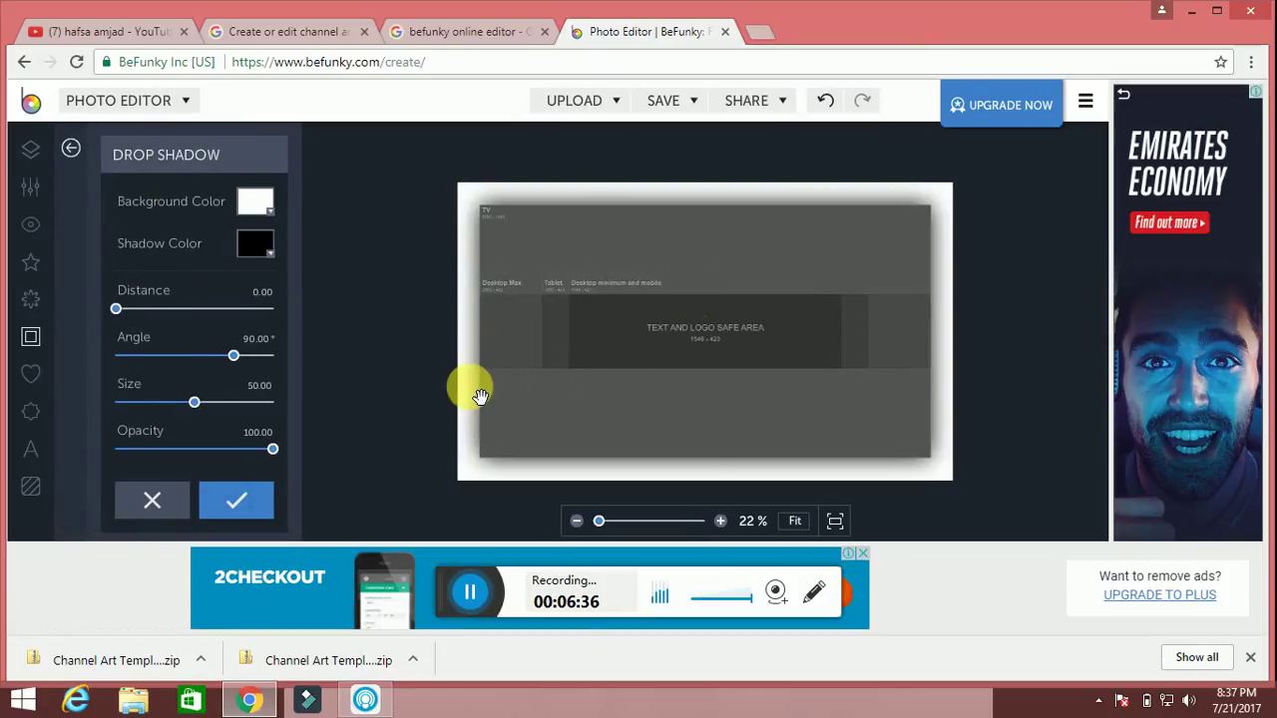
{"action": "left_click", "coordinate": [226, 505]}
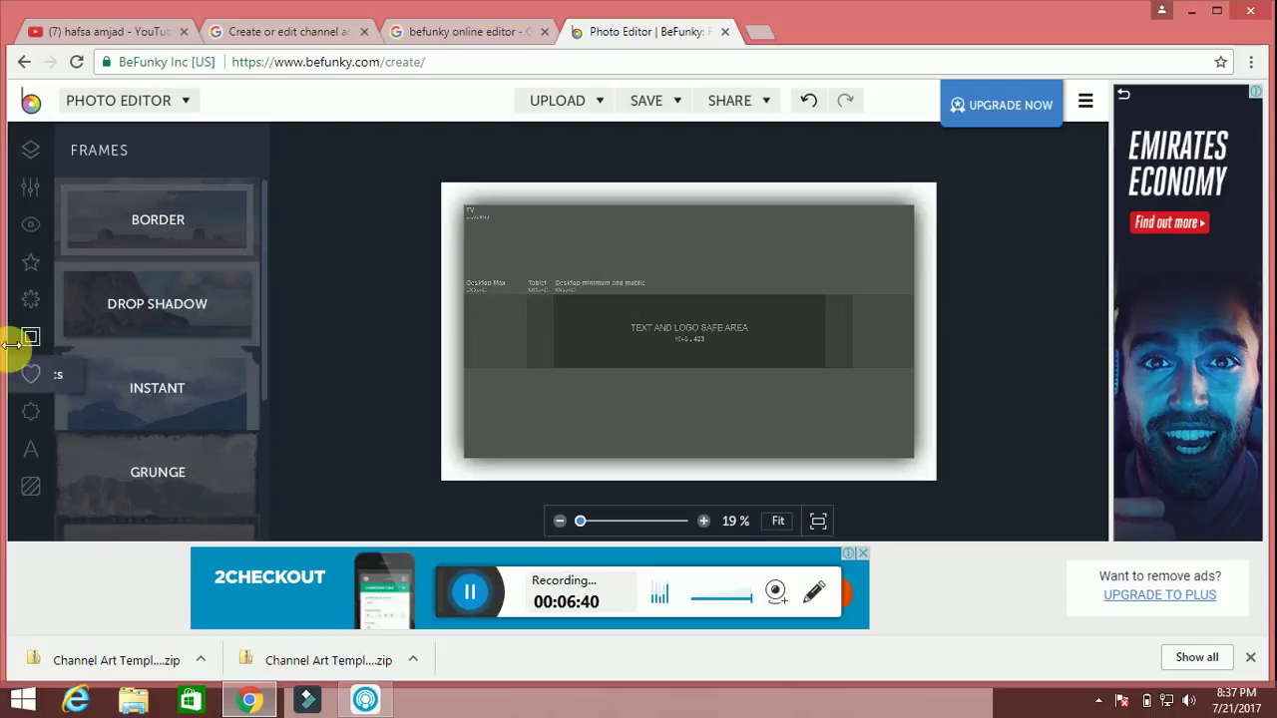
Bring up the Touch Up tools and scroll to the Miscellaneous section
{"action": "left_click", "coordinate": [30, 299]}
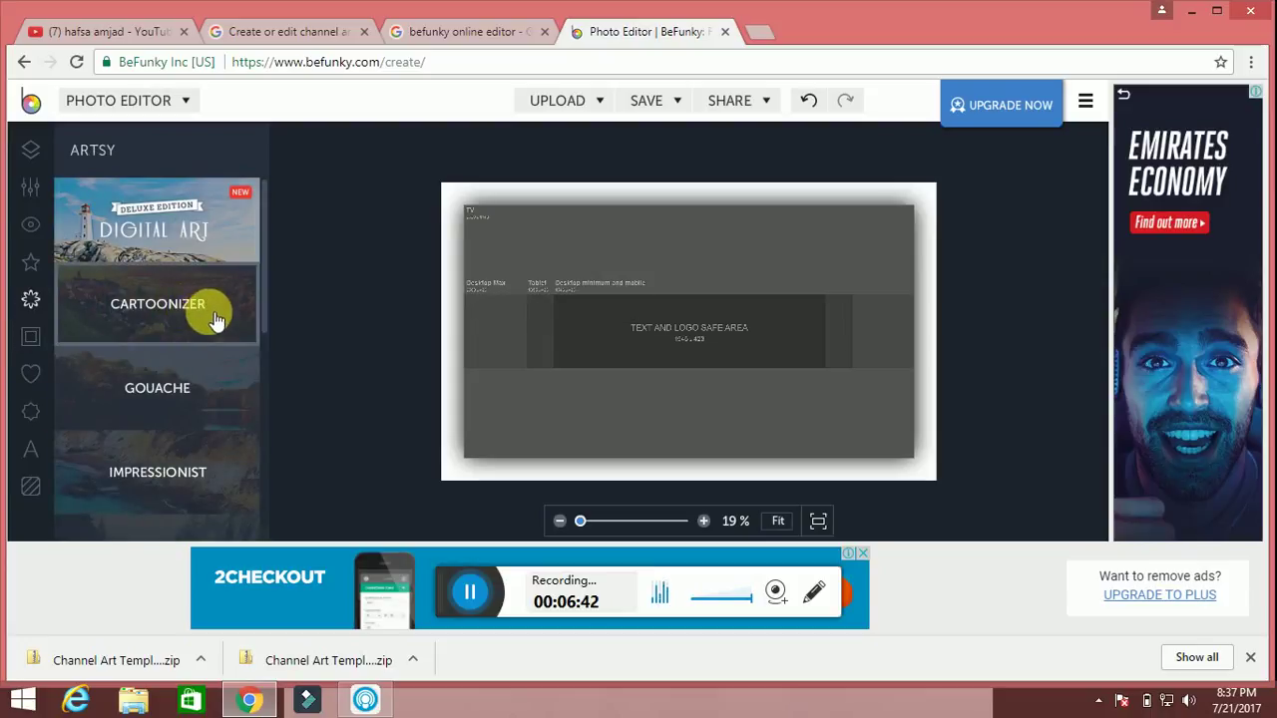
{"action": "left_click", "coordinate": [31, 258]}
{"action": "left_click", "coordinate": [33, 225]}
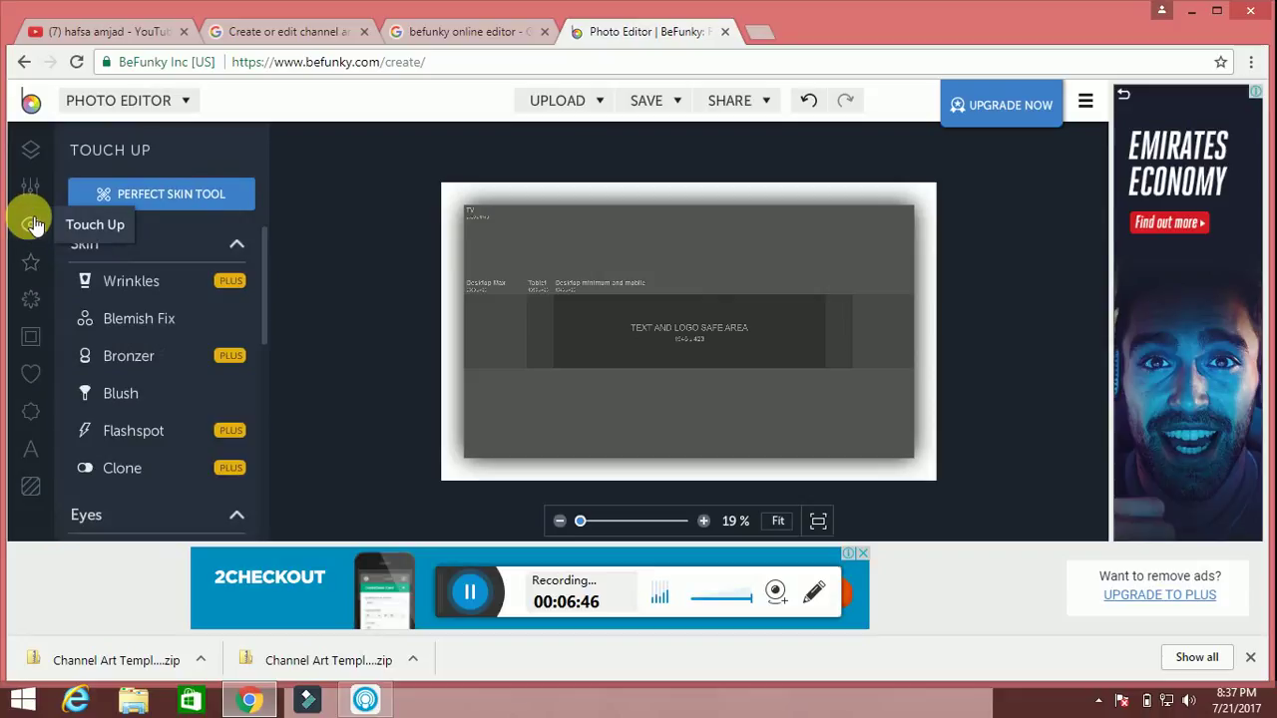
{"action": "scroll", "coordinate": [265, 299], "scroll_direction": "down", "scroll_amount": 1}
{"action": "left_click_drag", "start_coordinate": [275, 351], "coordinate": [283, 479]}
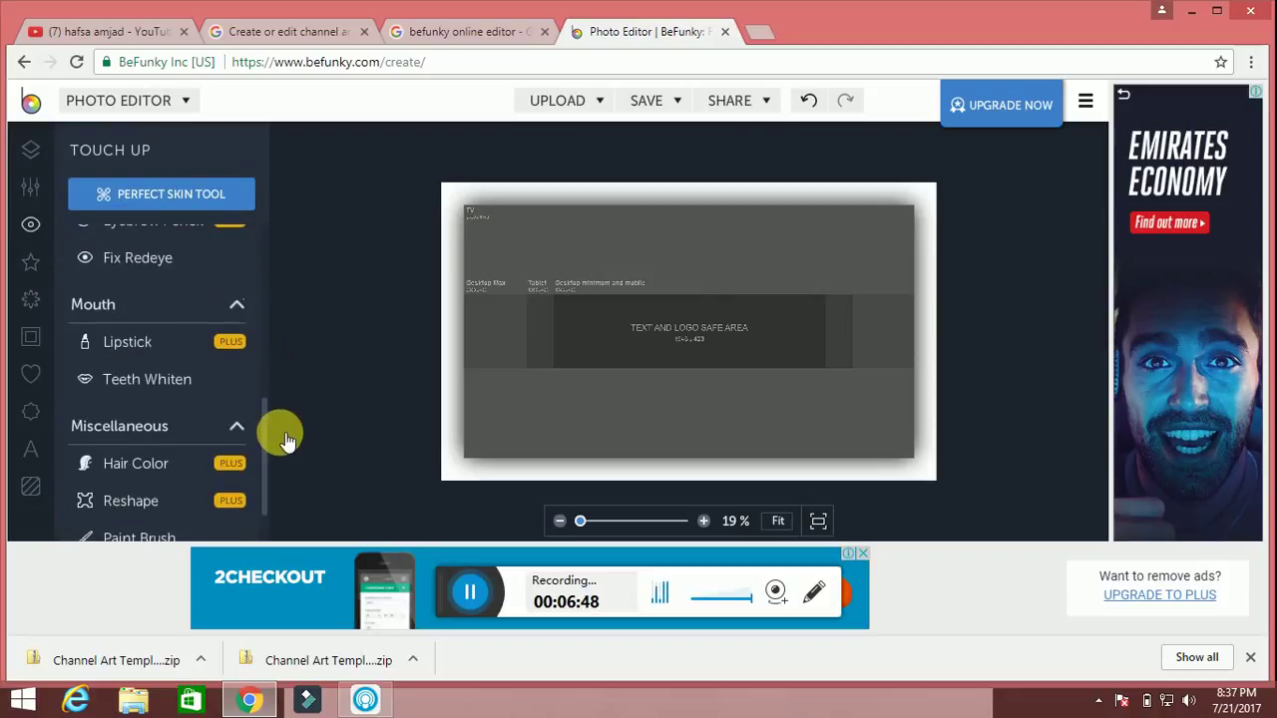
Set the Paint Brush to pure red at maximum size and paint across the canvas
{"action": "left_click", "coordinate": [176, 478]}
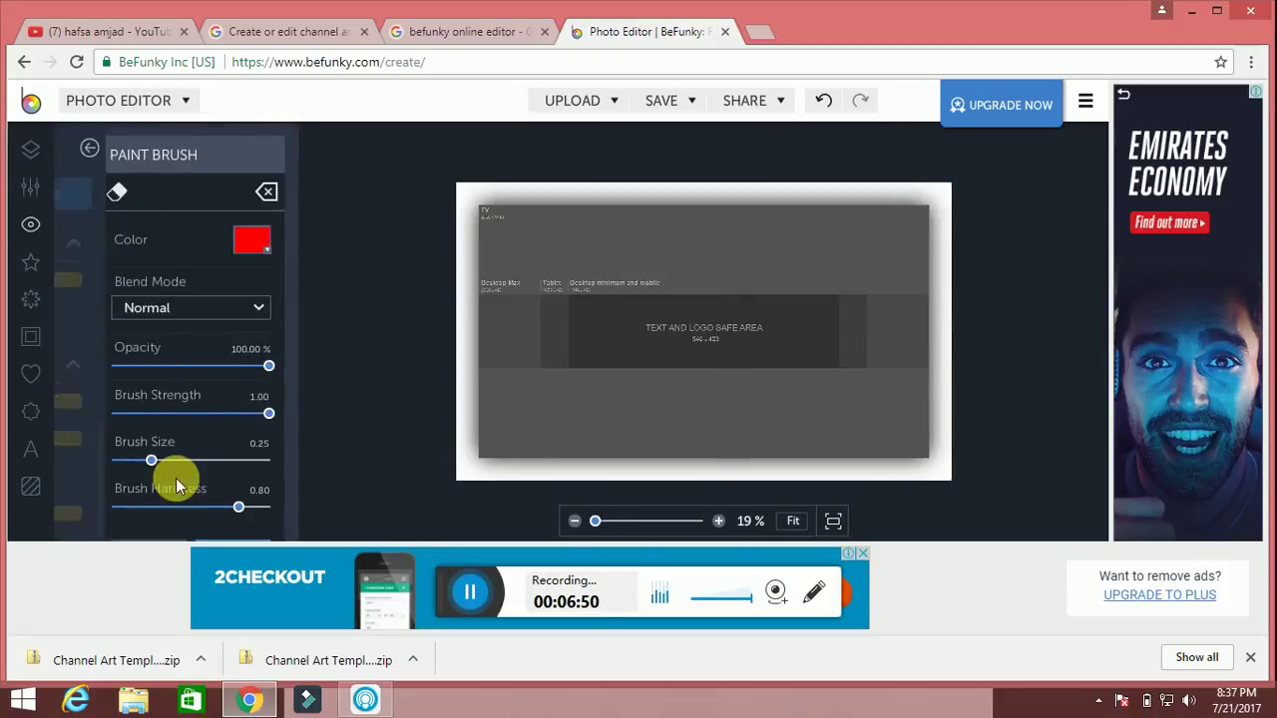
{"action": "left_click", "coordinate": [257, 242]}
{"action": "left_click", "coordinate": [509, 324]}
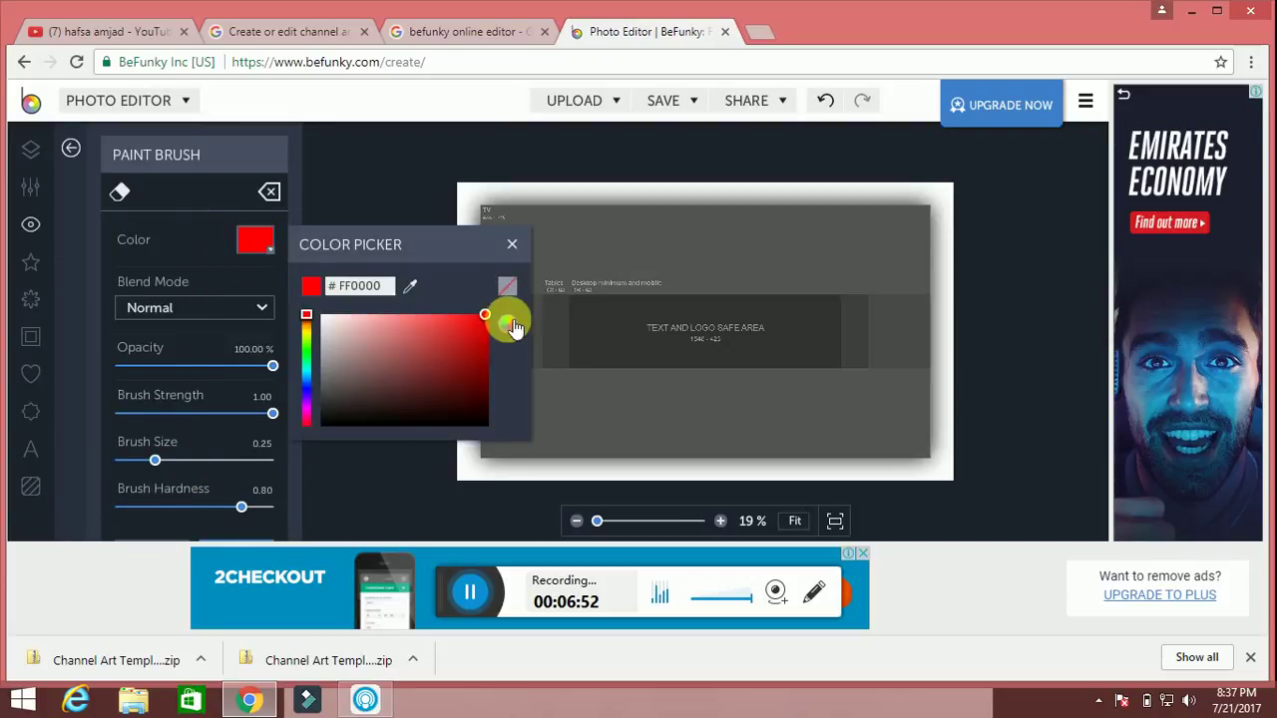
{"action": "left_click", "coordinate": [624, 293]}
{"action": "left_click_drag", "start_coordinate": [621, 289], "coordinate": [489, 263]}
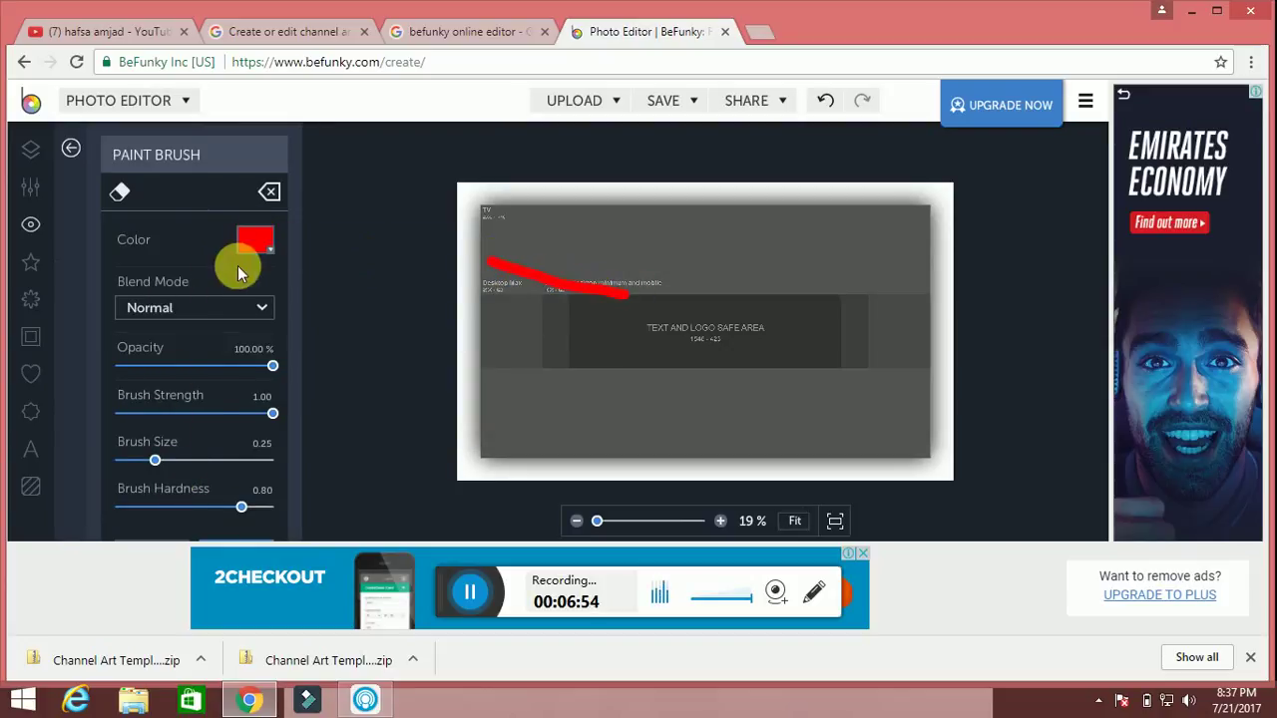
{"action": "left_click_drag", "start_coordinate": [155, 460], "coordinate": [286, 464]}
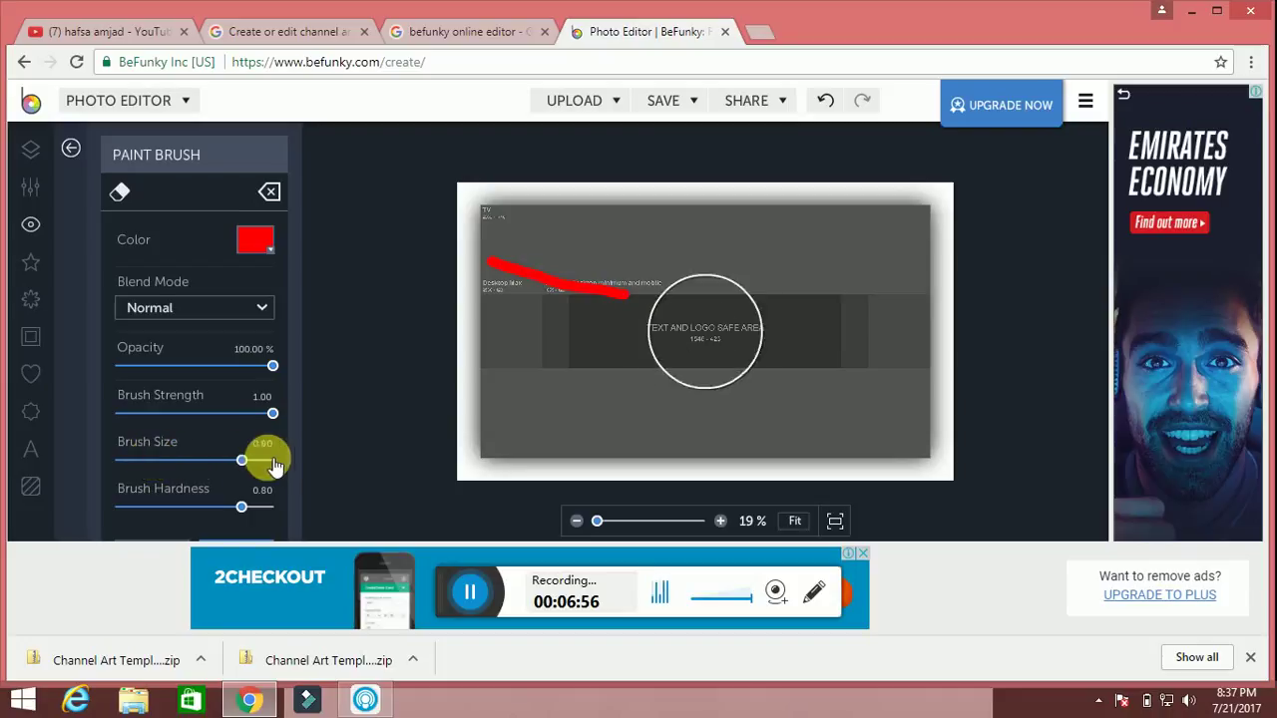
{"action": "left_click_drag", "start_coordinate": [512, 313], "coordinate": [998, 271]}
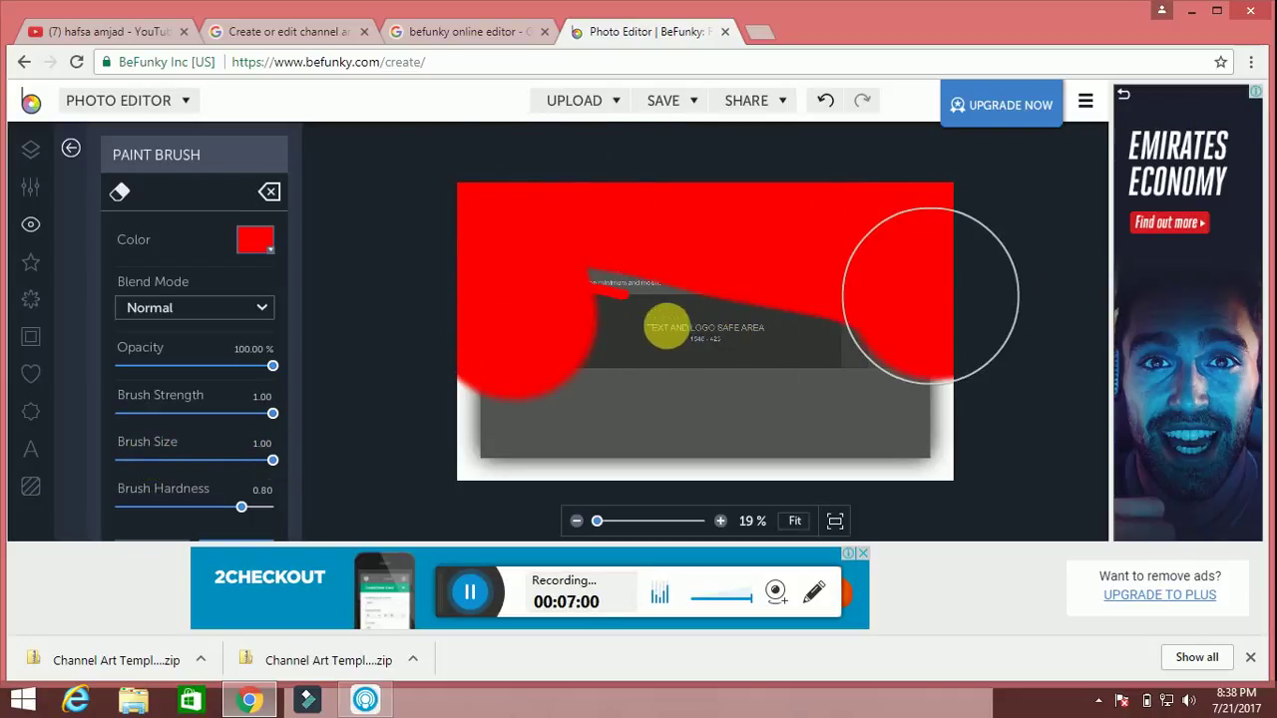
{"action": "mouse_move", "coordinate": [928, 349]}
{"action": "left_mouse_down"}
{"action": "mouse_move", "coordinate": [507, 332]}
{"action": "mouse_move", "coordinate": [955, 382]}
{"action": "left_mouse_up"}
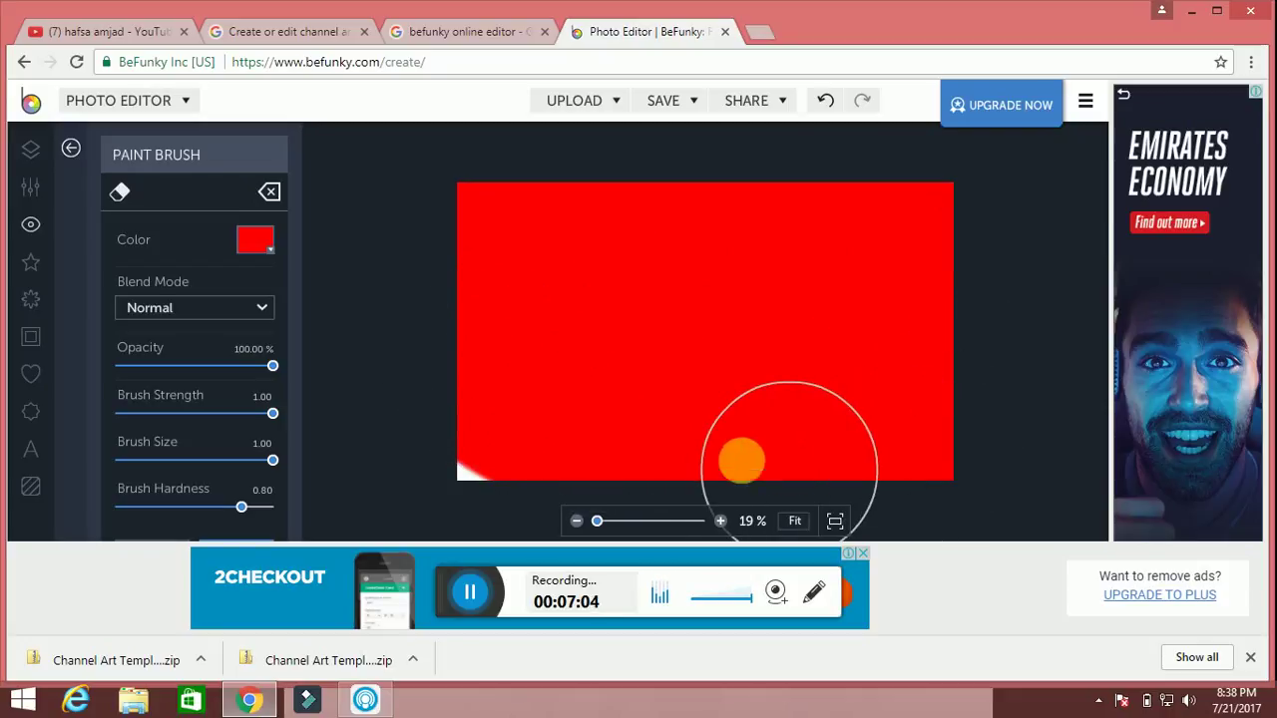
{"action": "left_click_drag", "start_coordinate": [956, 382], "coordinate": [307, 503]}
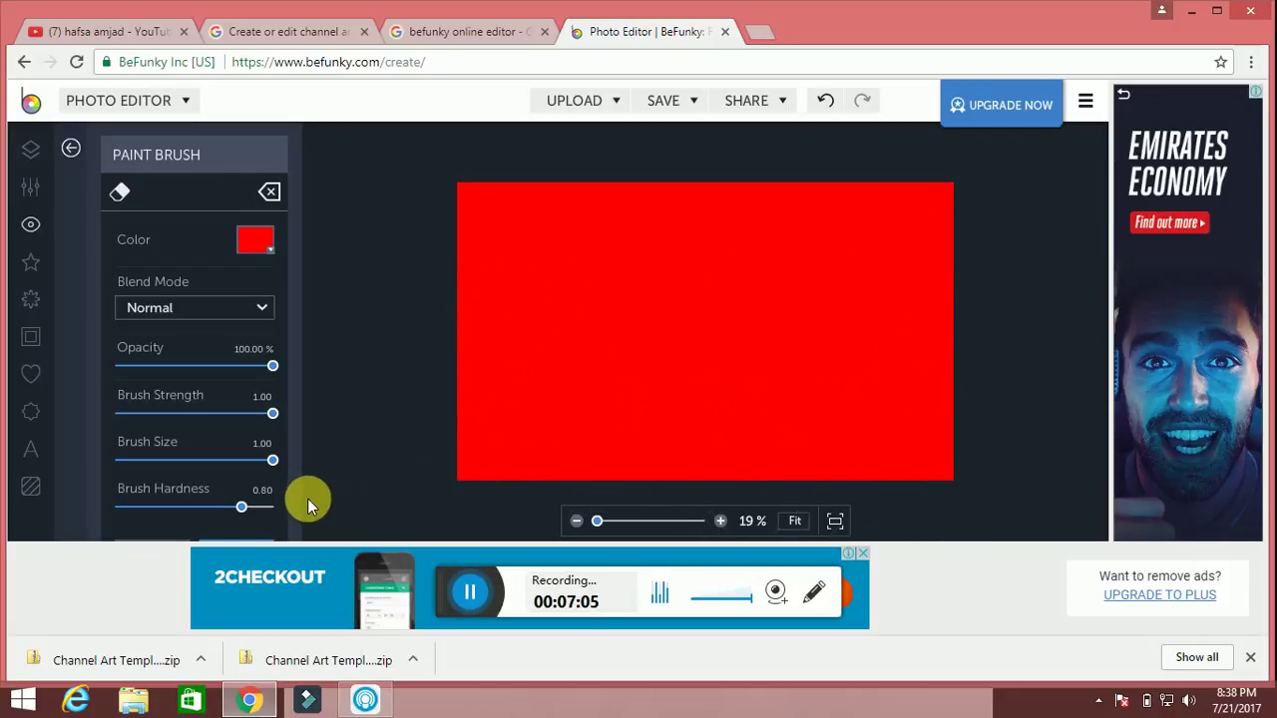
Return to the Paint Brush and repaint the remaining grey areas red
{"action": "left_click", "coordinate": [31, 449]}
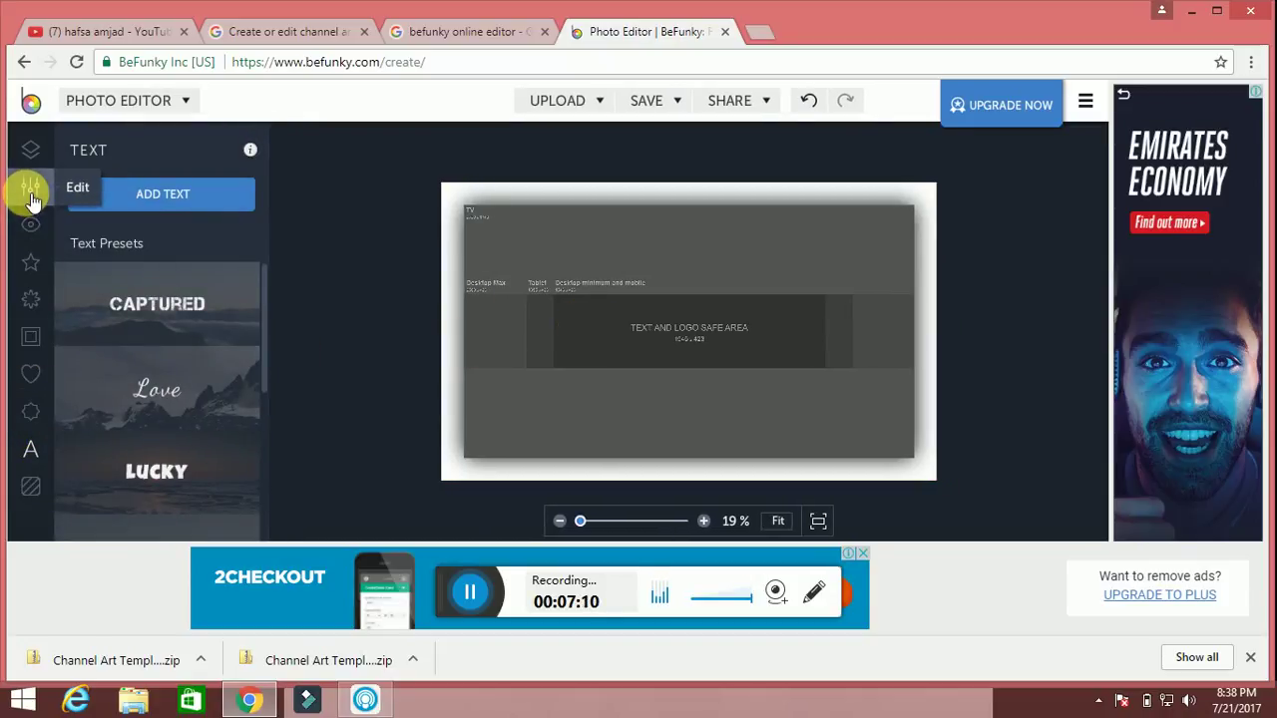
{"action": "left_click", "coordinate": [29, 224]}
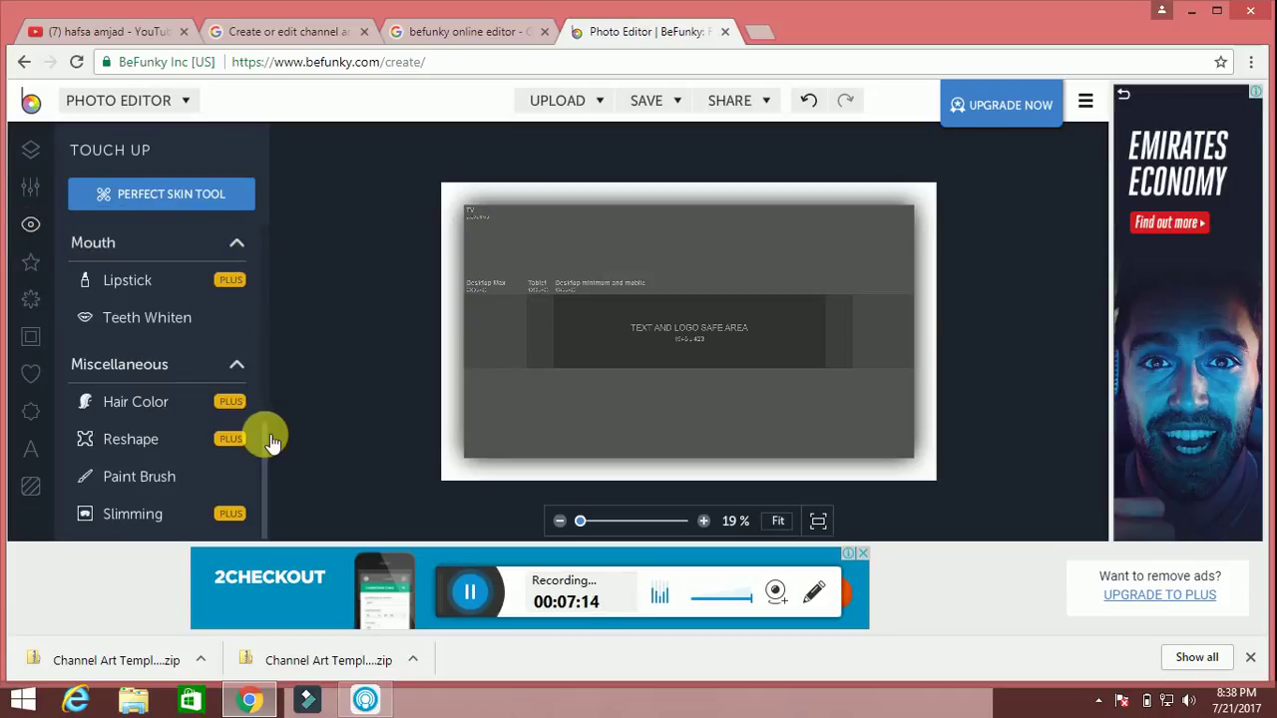
{"action": "left_click", "coordinate": [148, 477]}
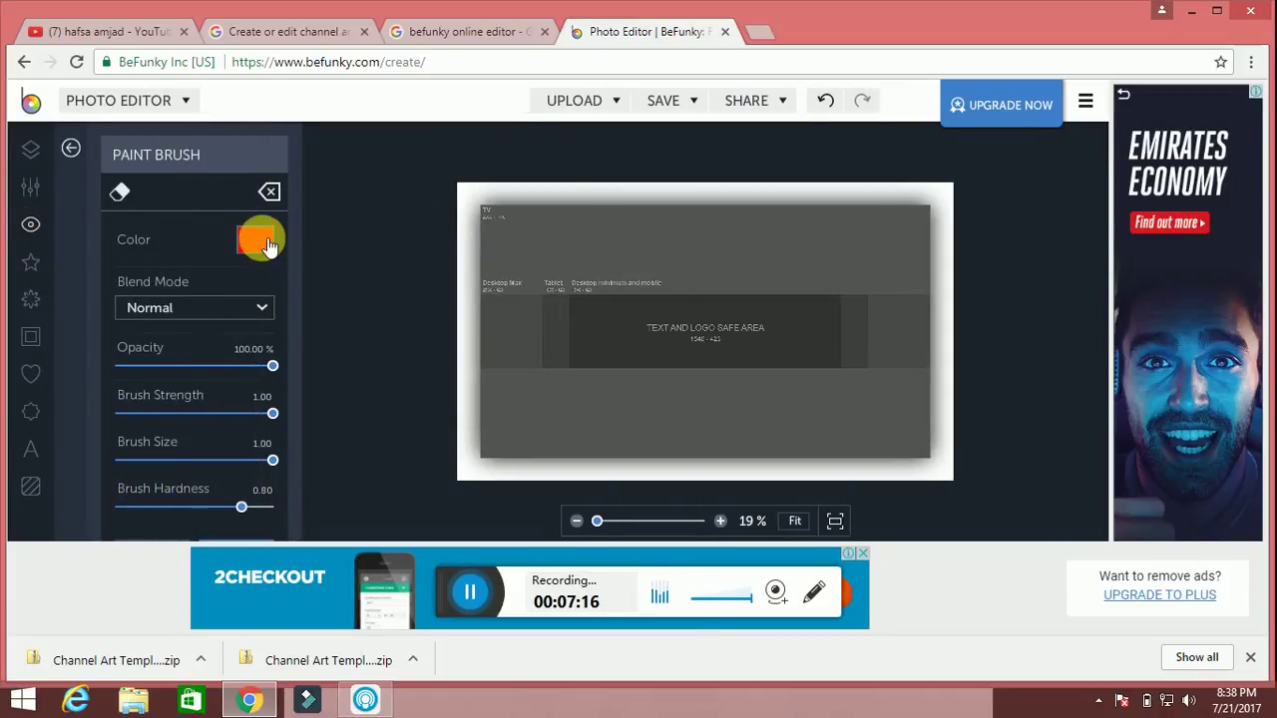
{"action": "left_click_drag", "start_coordinate": [465, 336], "coordinate": [817, 192]}
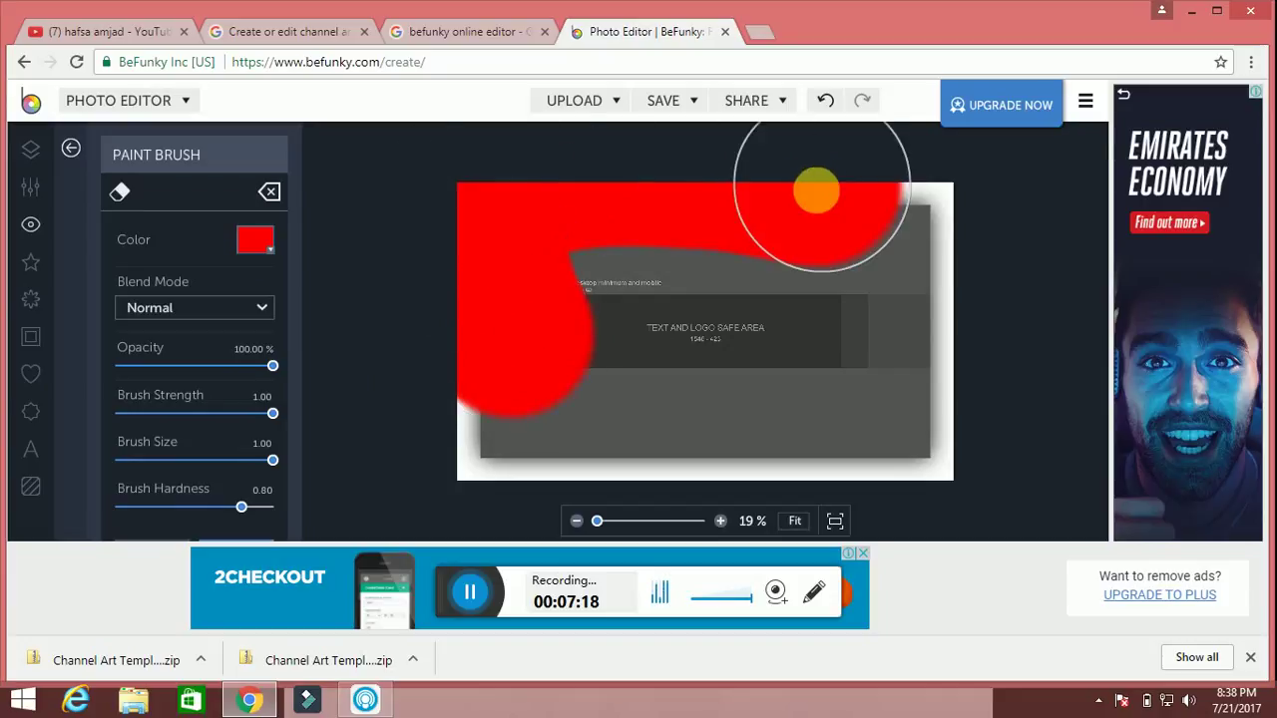
{"action": "left_click_drag", "start_coordinate": [817, 192], "coordinate": [519, 317]}
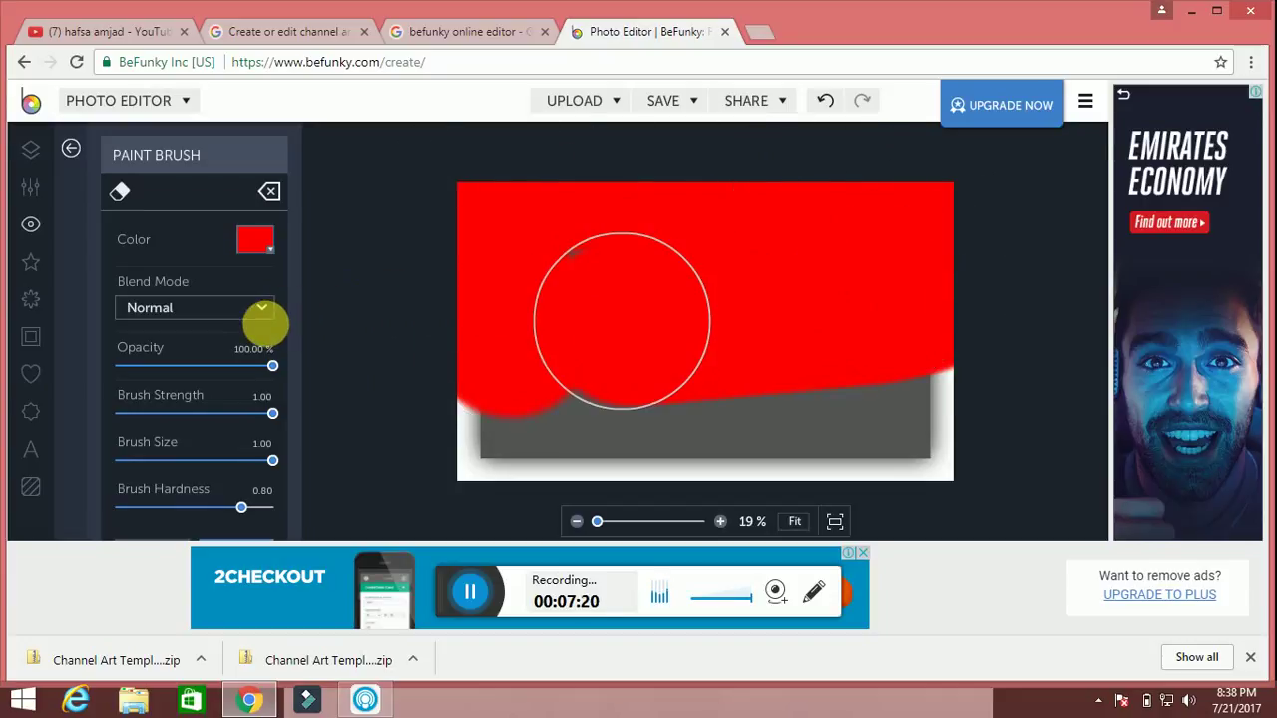
{"action": "mouse_move", "coordinate": [661, 364]}
{"action": "left_mouse_down"}
{"action": "mouse_move", "coordinate": [834, 426]}
{"action": "mouse_move", "coordinate": [575, 443]}
{"action": "left_mouse_up"}
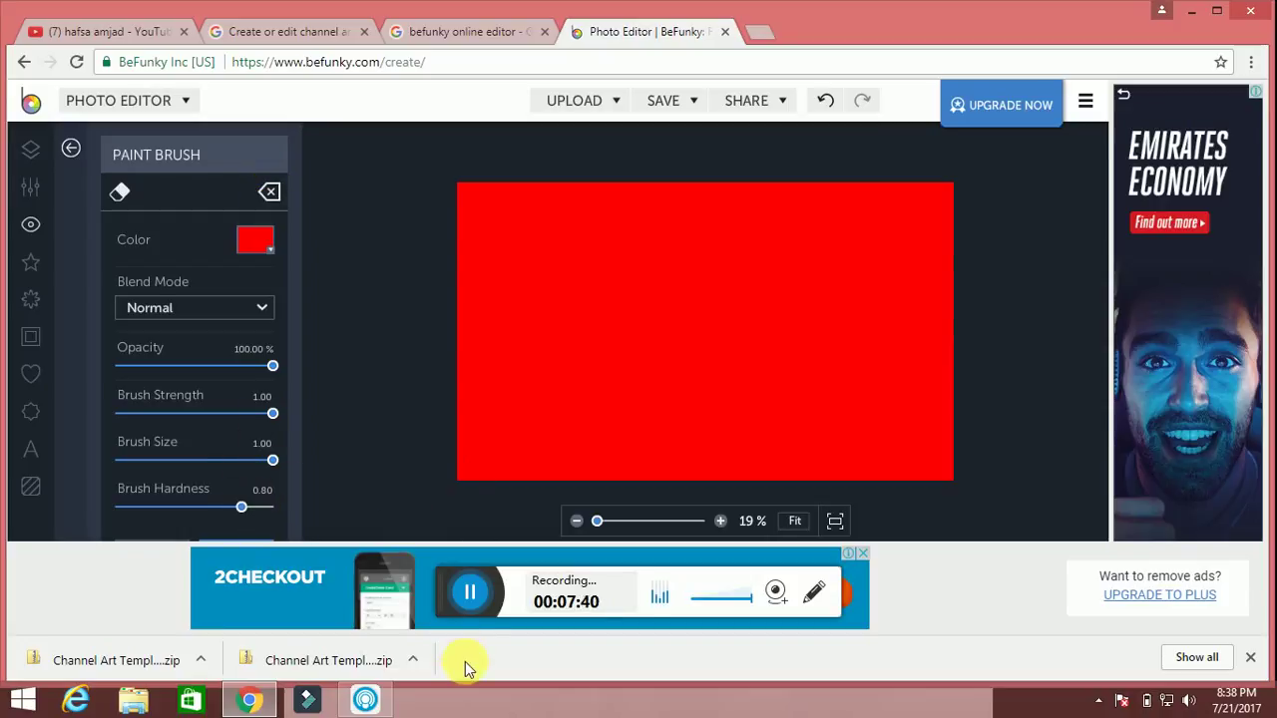
Add the Love script text preset and enlarge it to about 137 pt
{"action": "left_click", "coordinate": [28, 457]}
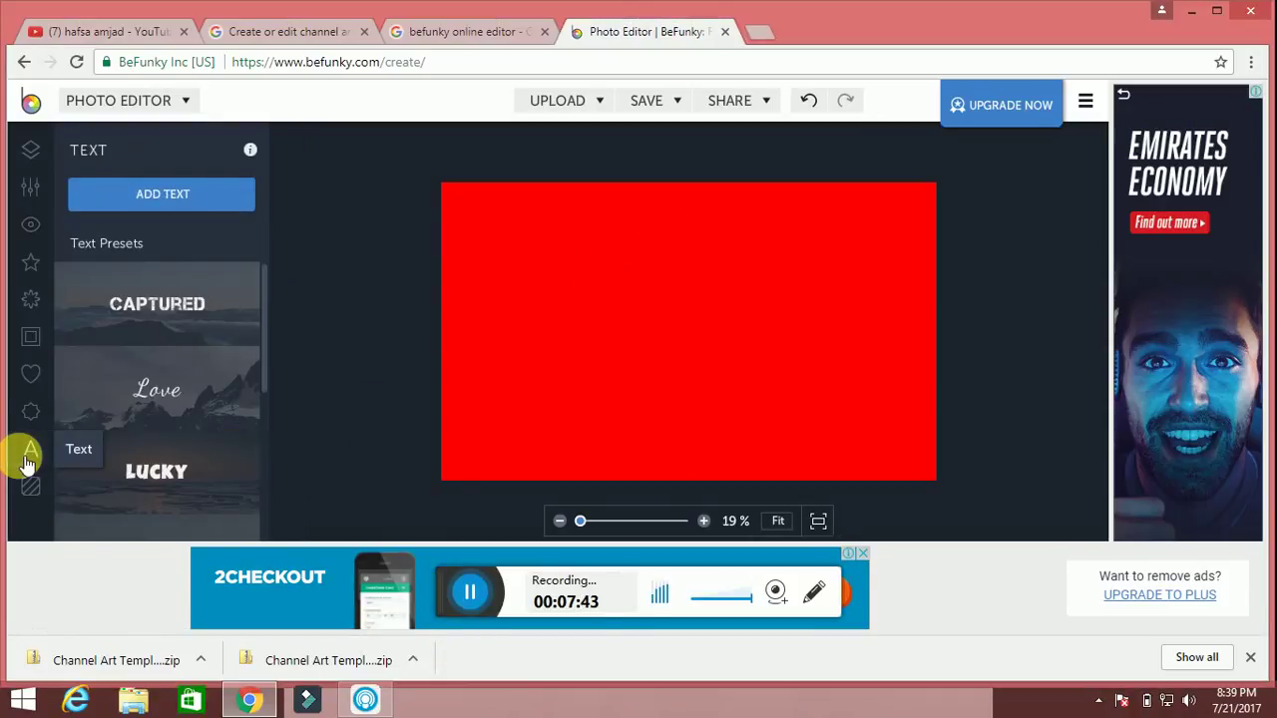
{"action": "left_click", "coordinate": [163, 399]}
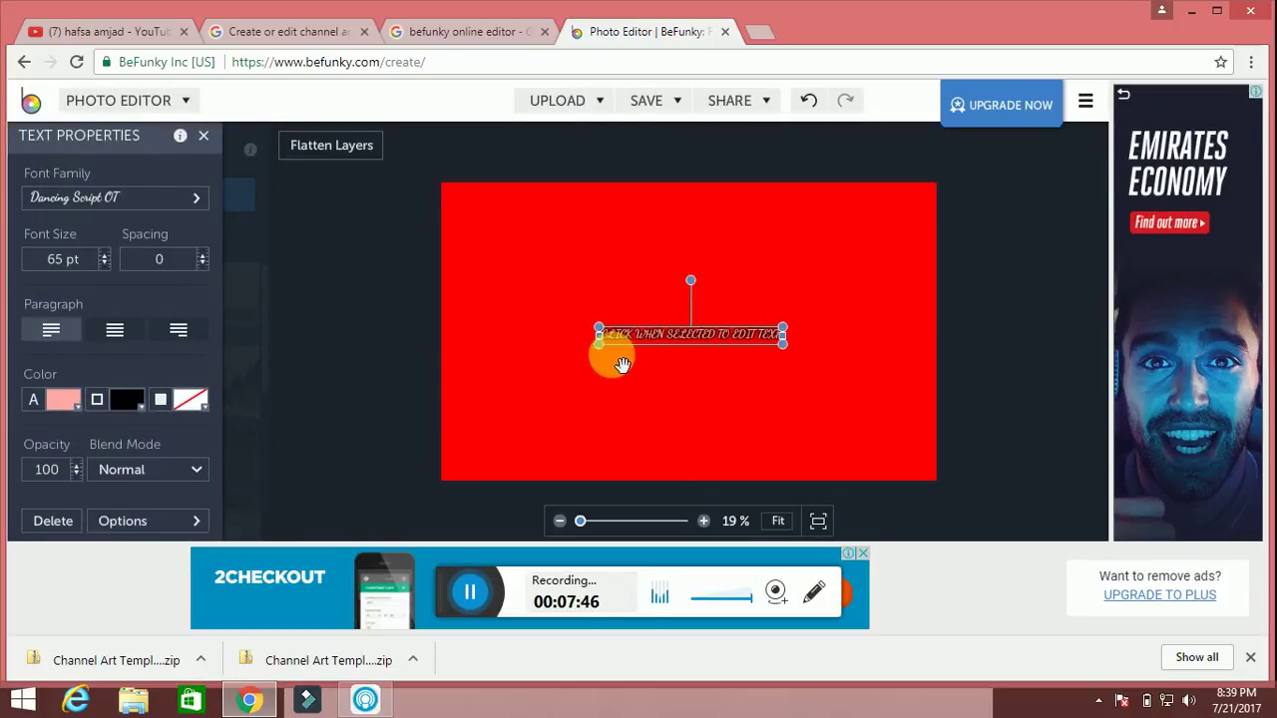
{"action": "left_click", "coordinate": [599, 374]}
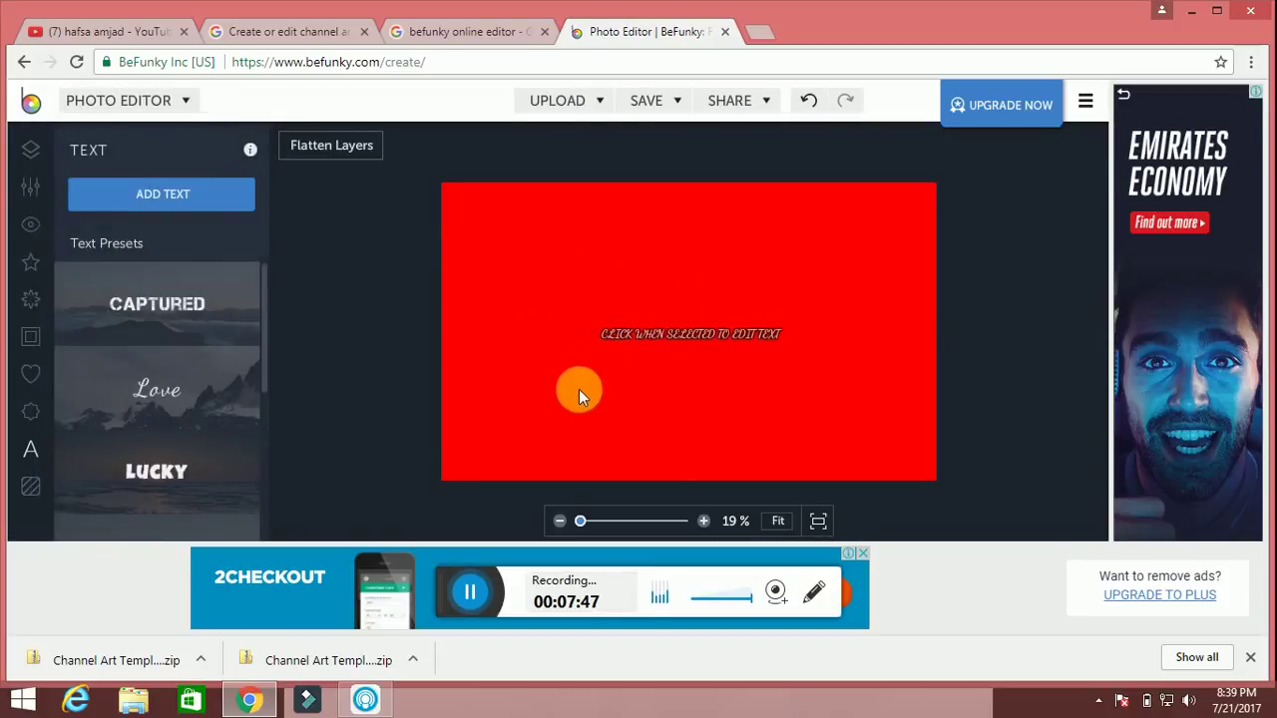
{"action": "left_click", "coordinate": [617, 339]}
{"action": "mouse_move", "coordinate": [616, 340]}
{"action": "left_mouse_down"}
{"action": "mouse_move", "coordinate": [397, 463]}
{"action": "mouse_move", "coordinate": [473, 390]}
{"action": "left_mouse_up"}
{"action": "left_click_drag", "start_coordinate": [579, 345], "coordinate": [683, 330]}
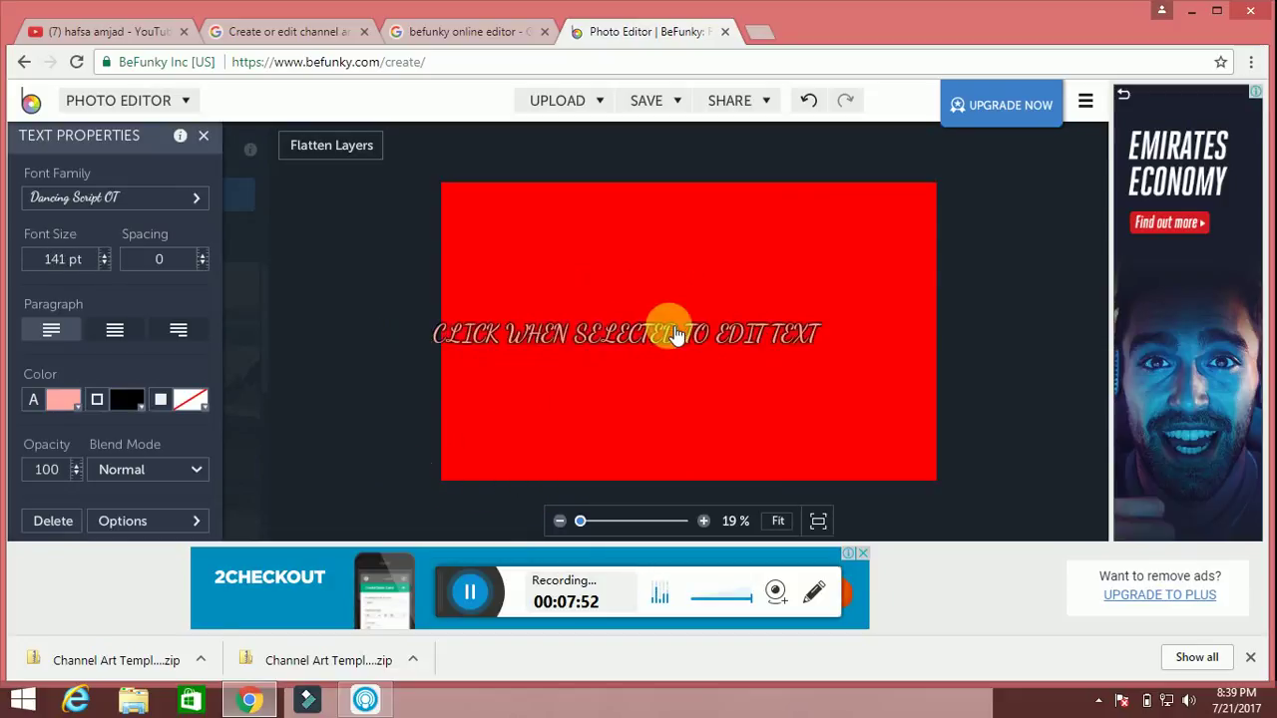
Change the text to 'how to', colour it near-white, and centre it on the canvas
{"action": "left_click", "coordinate": [678, 330]}
{"action": "left_click", "coordinate": [639, 331]}
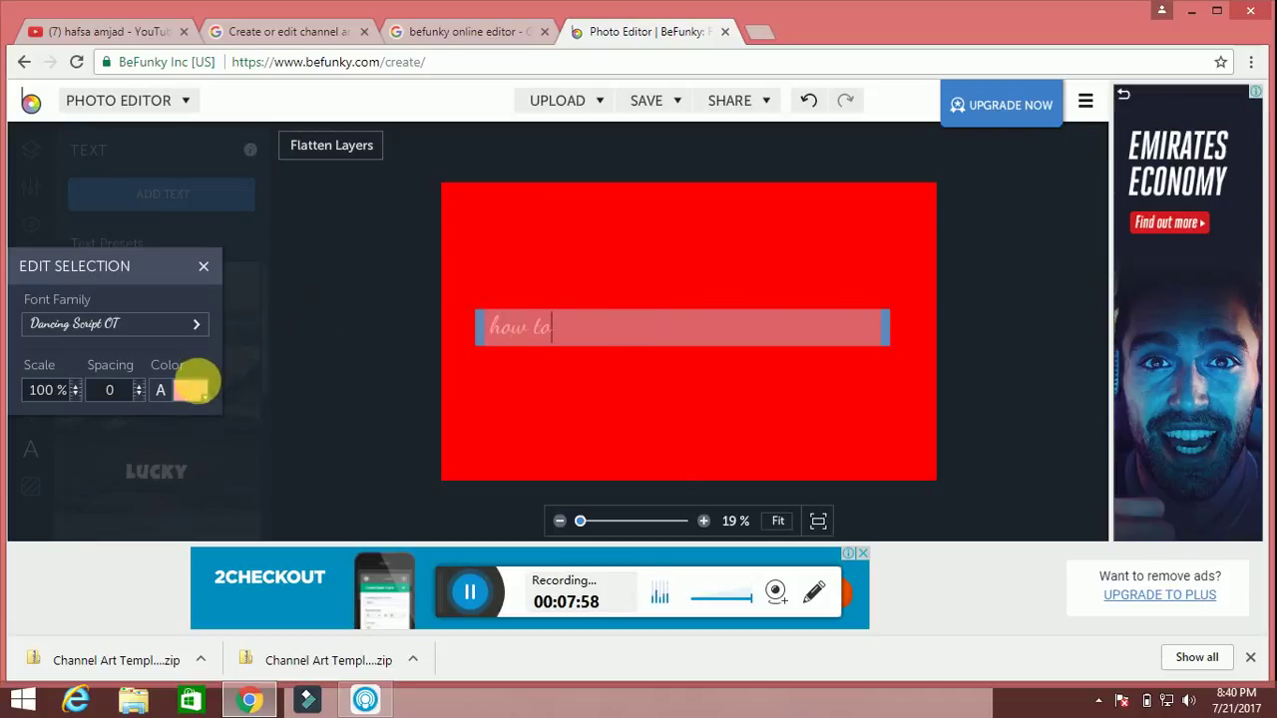
{"action": "left_click", "coordinate": [193, 391]}
{"action": "left_click", "coordinate": [263, 418]}
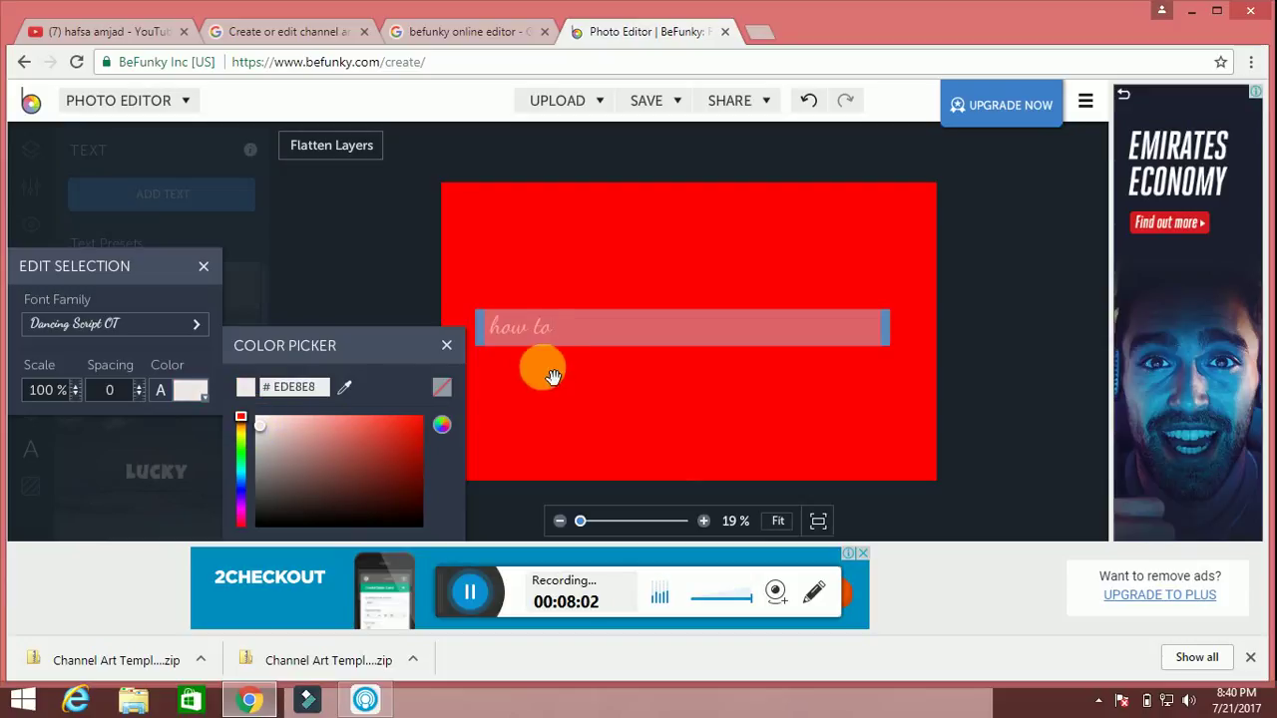
{"action": "left_click", "coordinate": [551, 329]}
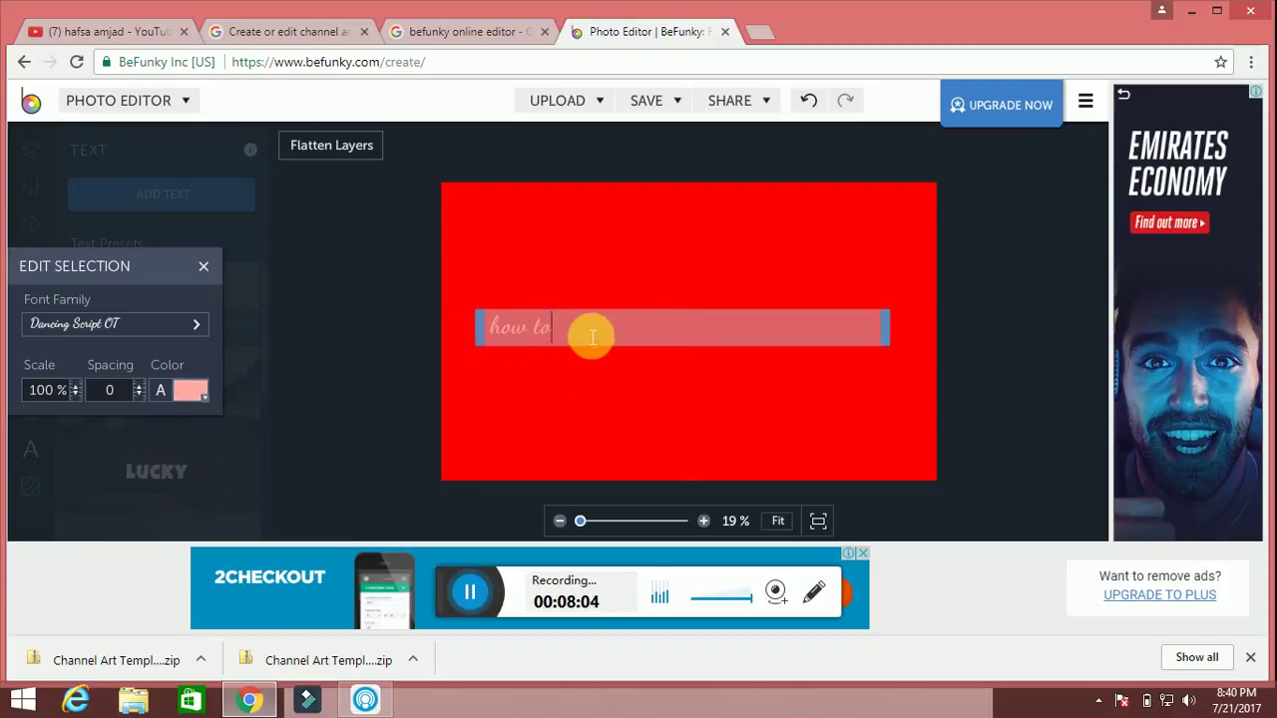
{"action": "left_click", "coordinate": [631, 380]}
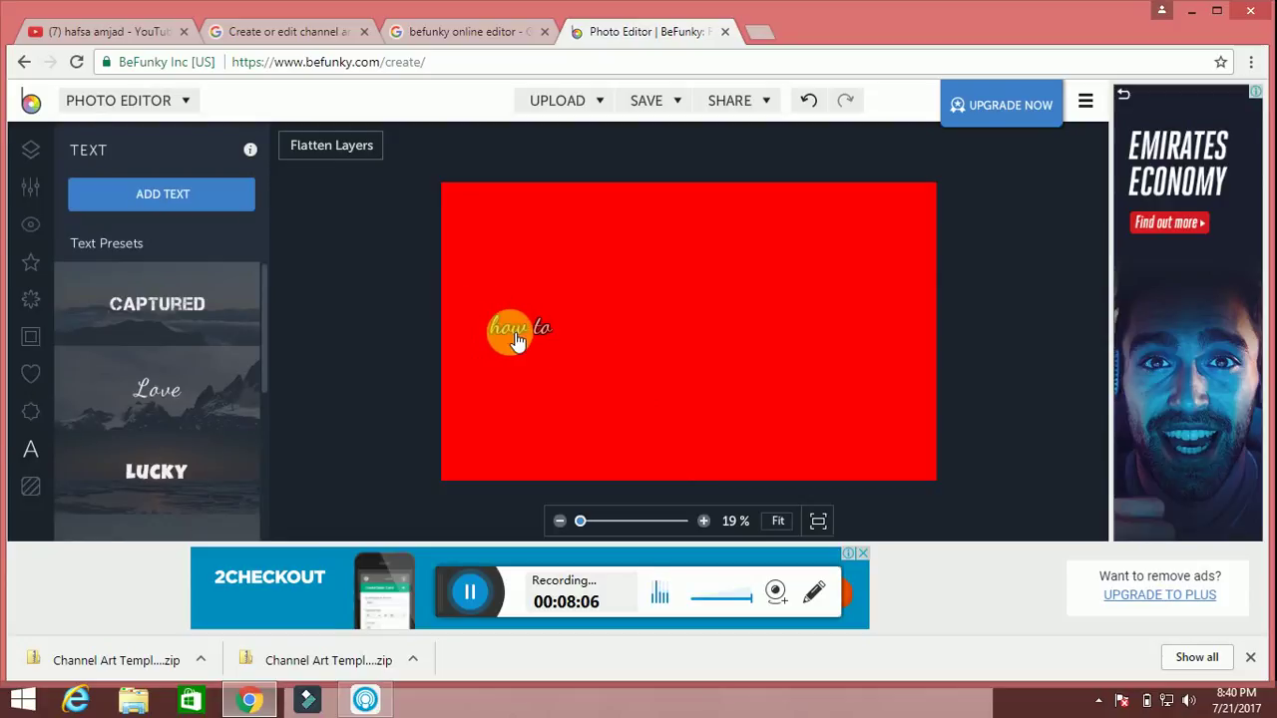
{"action": "mouse_move", "coordinate": [516, 339]}
{"action": "left_mouse_down"}
{"action": "mouse_move", "coordinate": [692, 328]}
{"action": "mouse_move", "coordinate": [689, 344]}
{"action": "mouse_move", "coordinate": [665, 336]}
{"action": "left_mouse_up"}
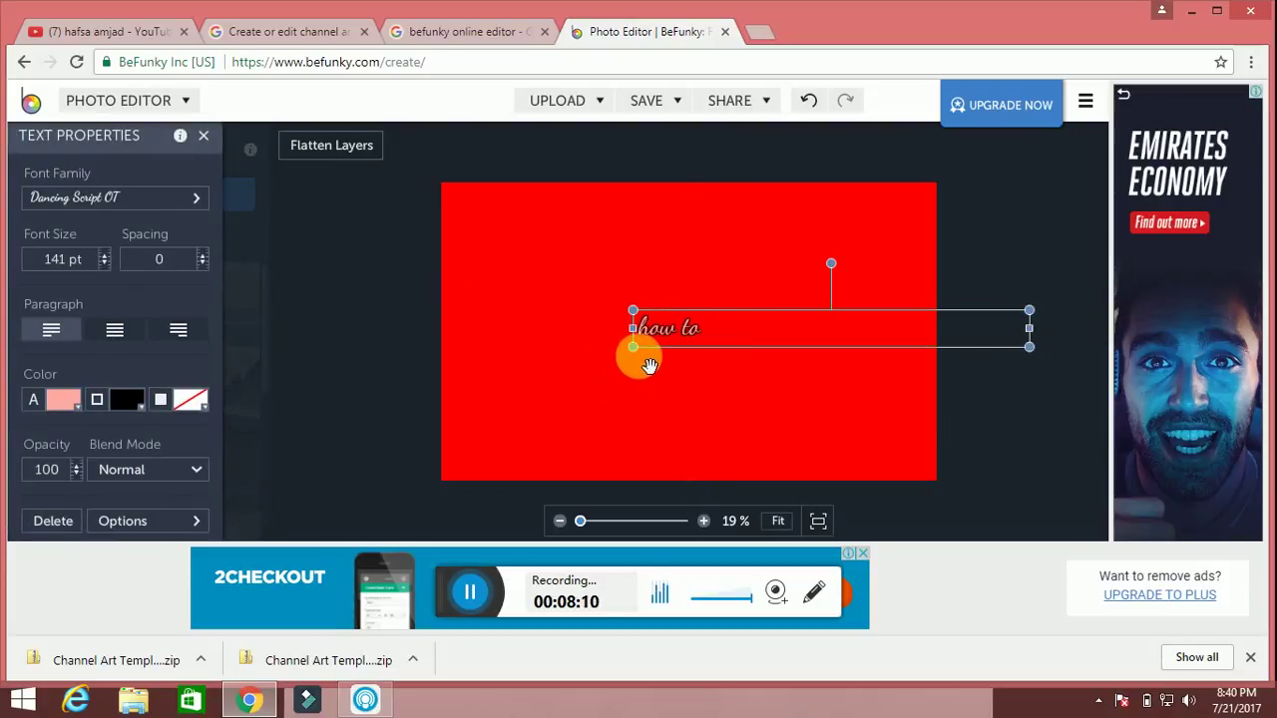
{"action": "left_click", "coordinate": [633, 365]}
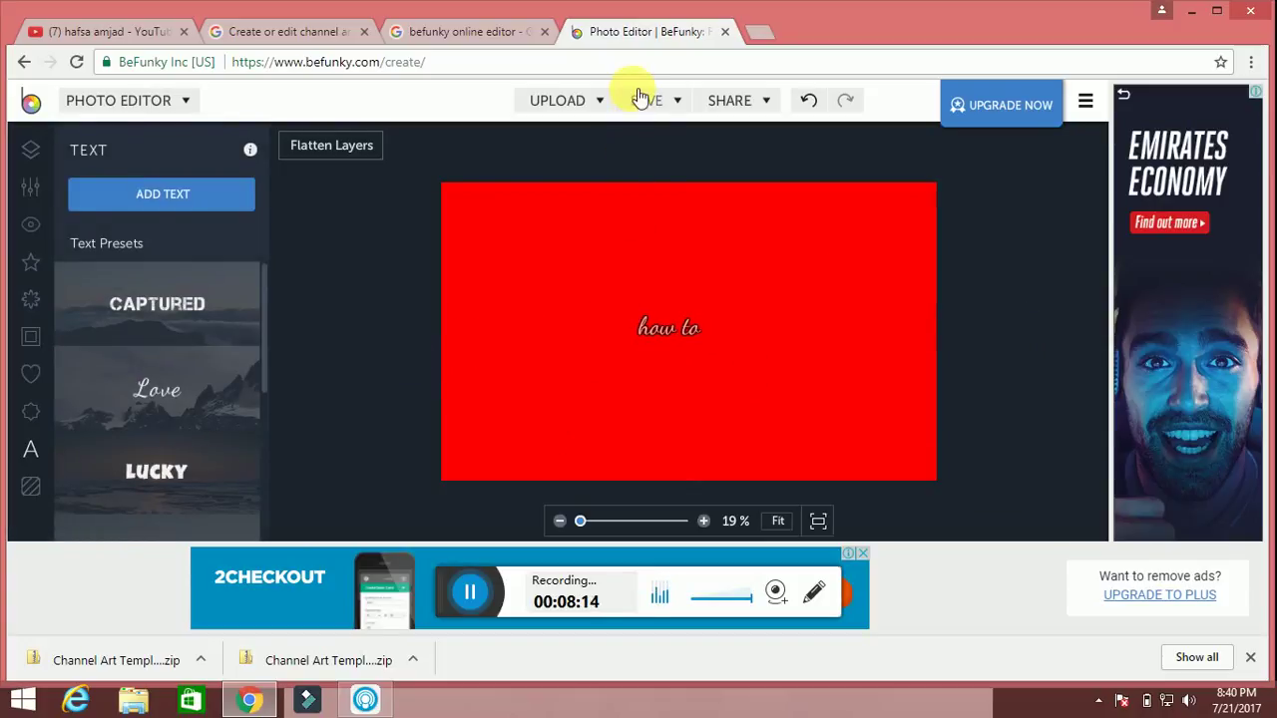
Minimize the browser and bring up the options for the hhhhhooo desktop image
{"action": "left_click", "coordinate": [300, 30]}
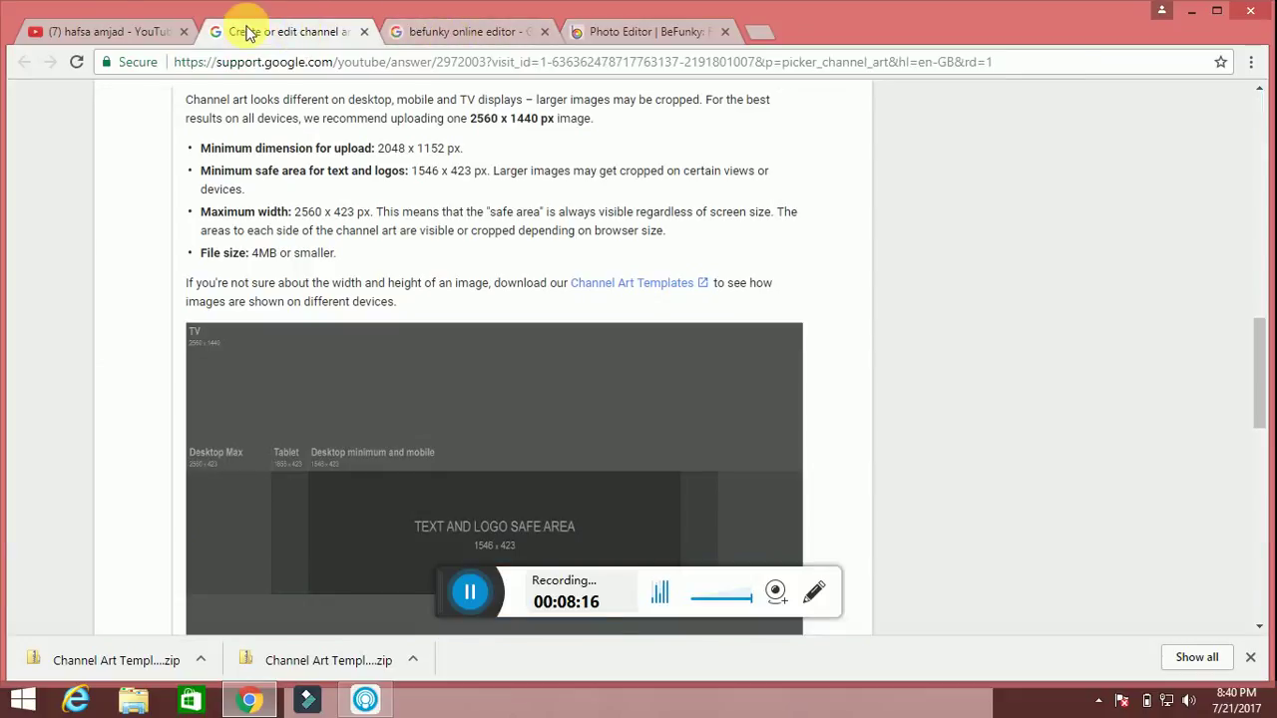
{"action": "left_click", "coordinate": [1199, 12]}
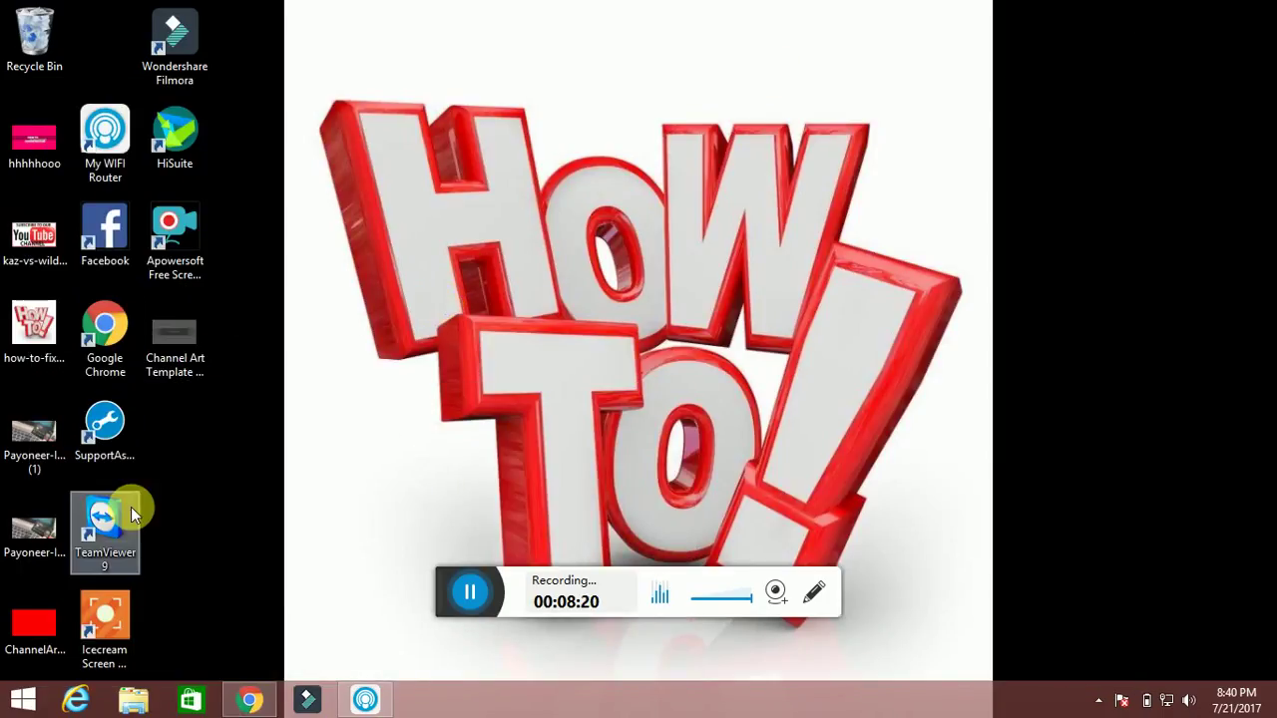
{"action": "right_click", "coordinate": [36, 174]}
Preview the finished hhhhhooo banner in Windows Photo Viewer
{"action": "left_click", "coordinate": [65, 178]}
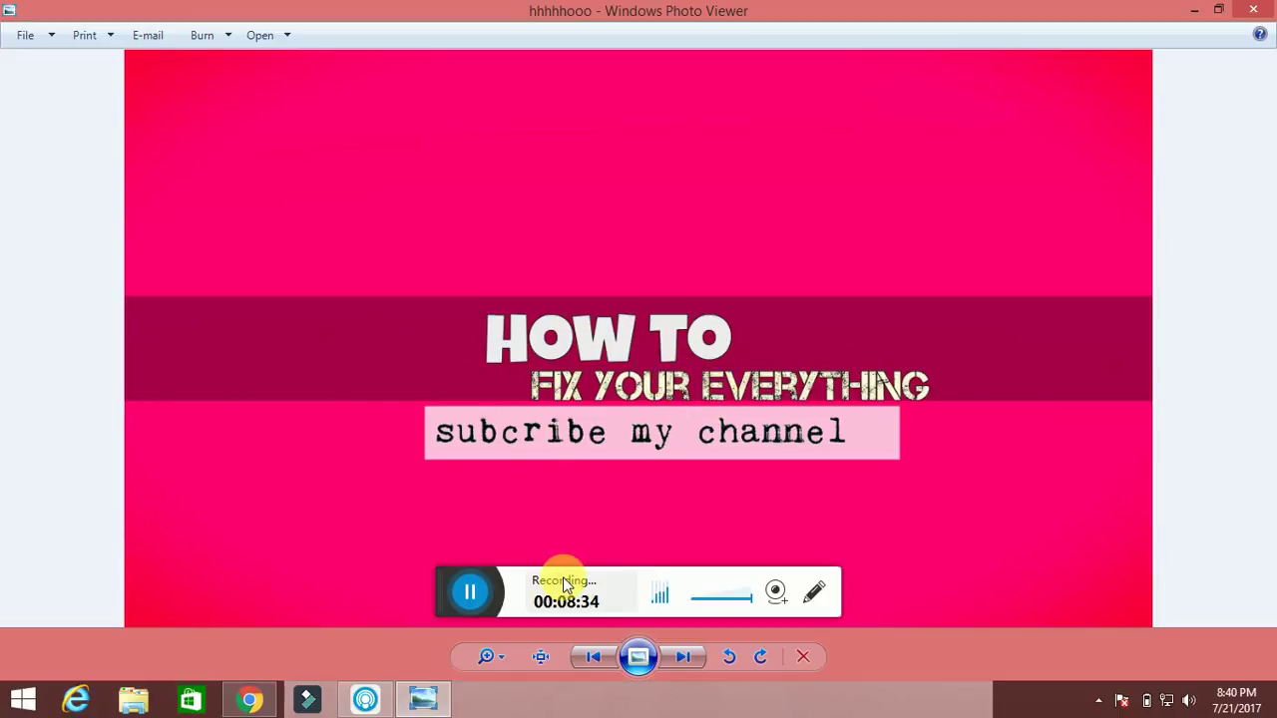
{"action": "left_click", "coordinate": [472, 591]}
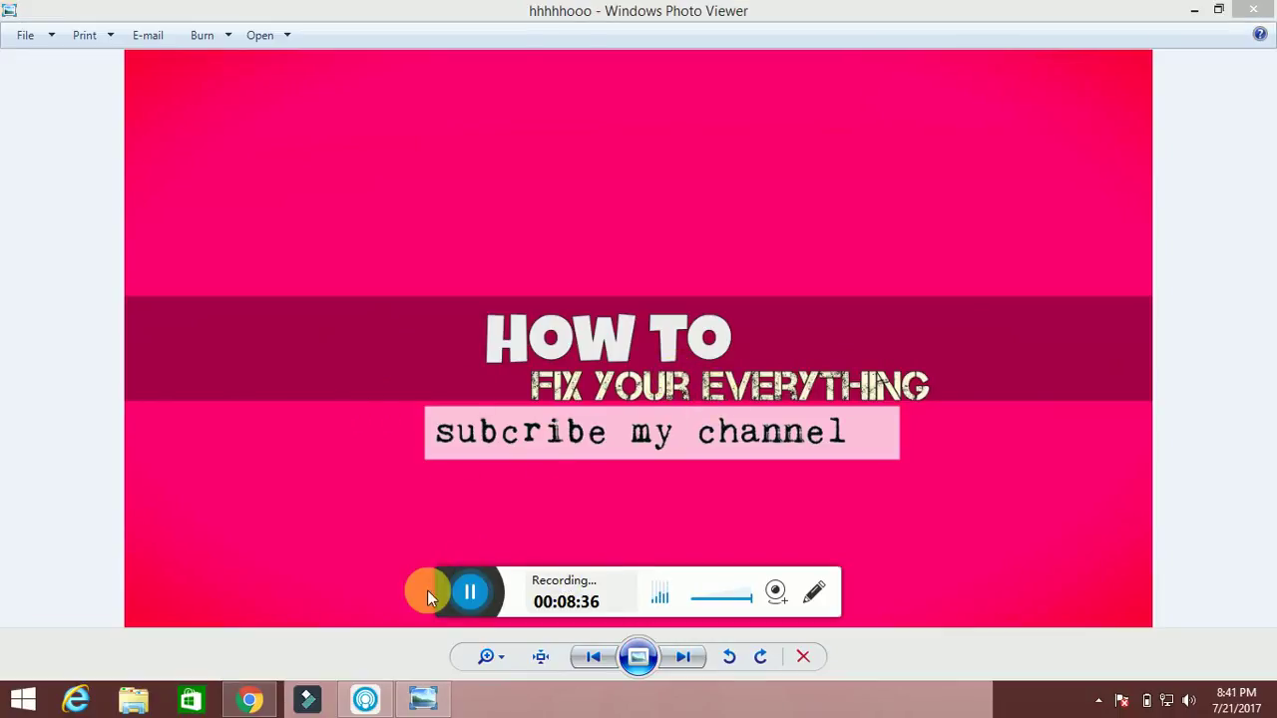